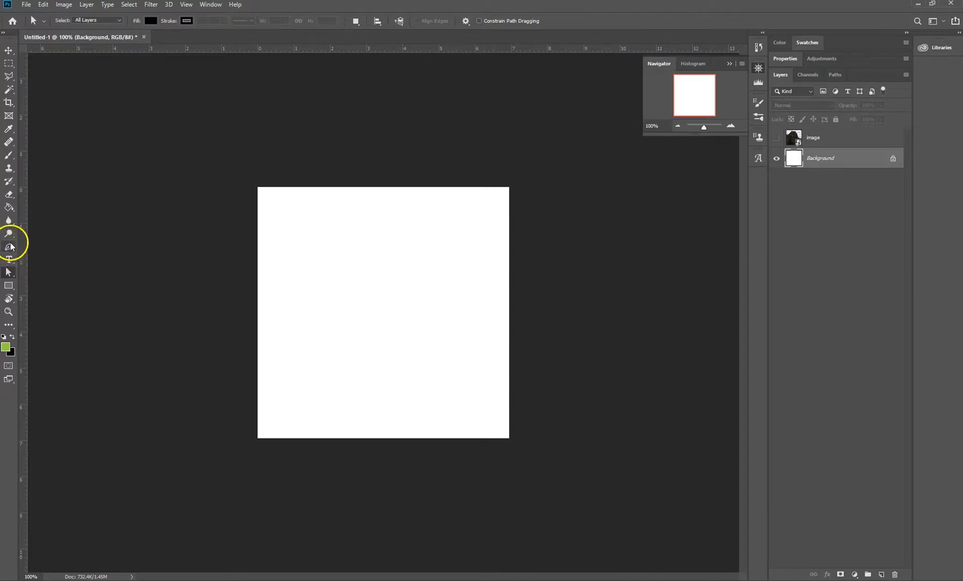
- Draw a jagged filled shape with the Pen tool on the blank canvas using straight segments, about 372 px wide and 404 px high
left_click(11, 251)
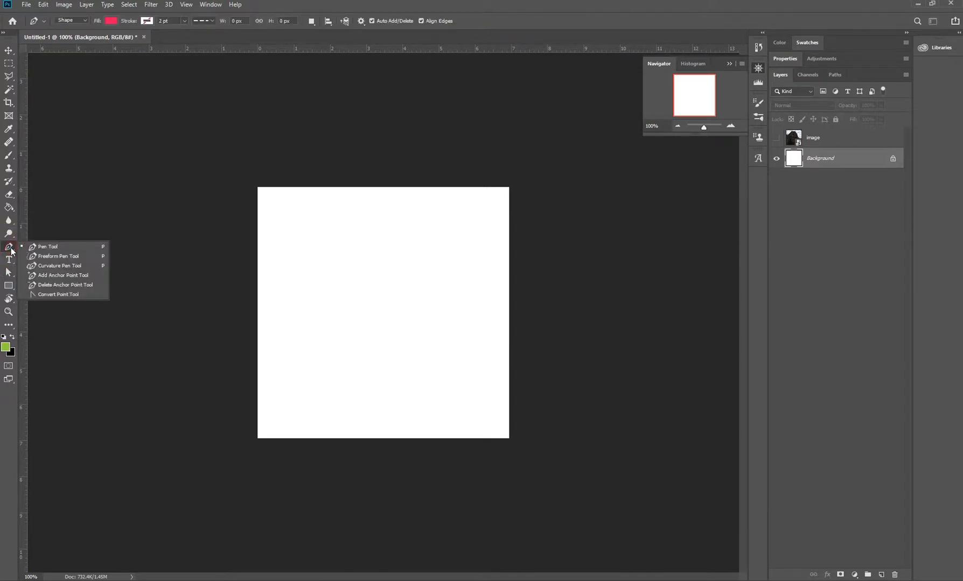
left_click(72, 249)
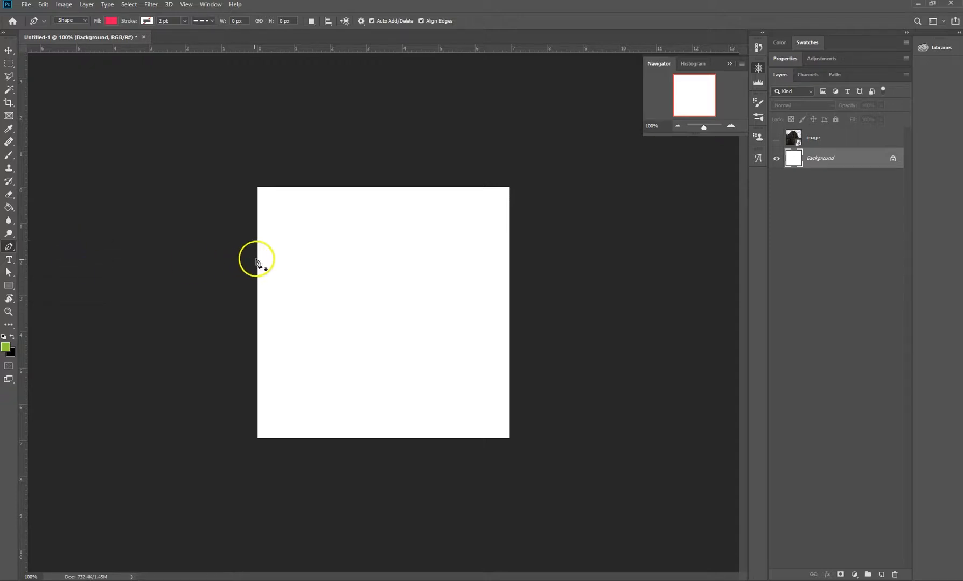
left_click(298, 222)
left_click(329, 266)
left_click(377, 218)
left_click(392, 260)
left_click(434, 210)
left_click(450, 280)
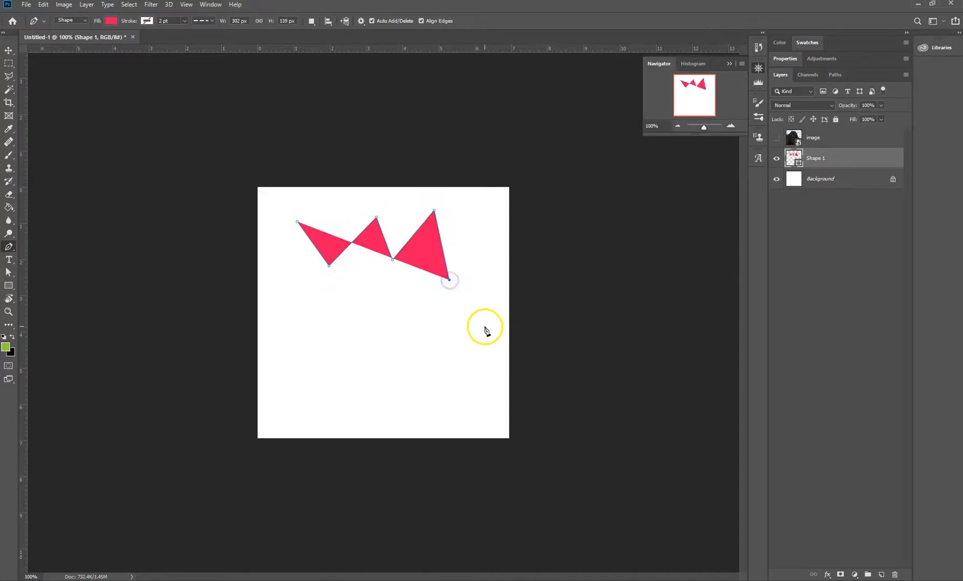
left_click(485, 326)
left_click(468, 376)
left_click(449, 412)
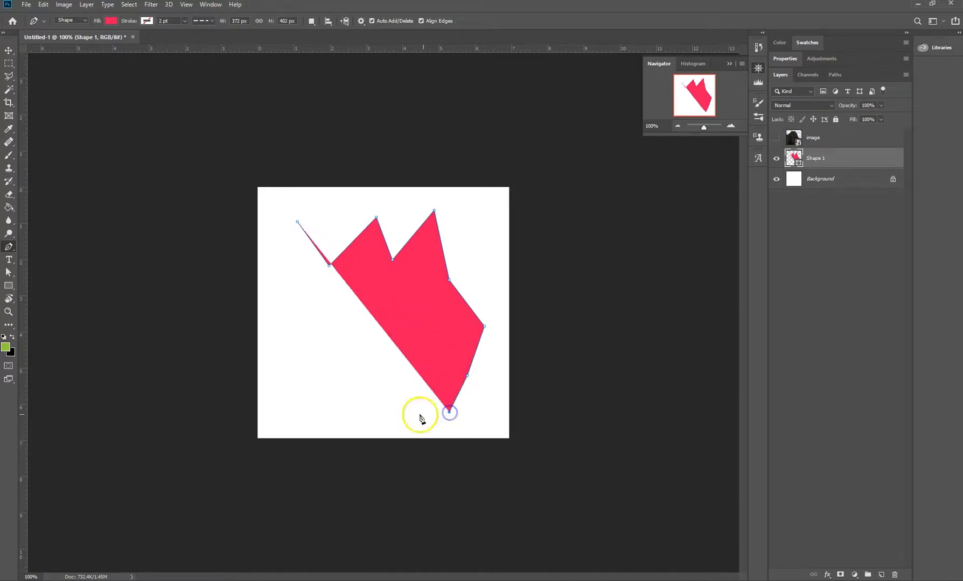
left_click(397, 413)
left_click(418, 379)
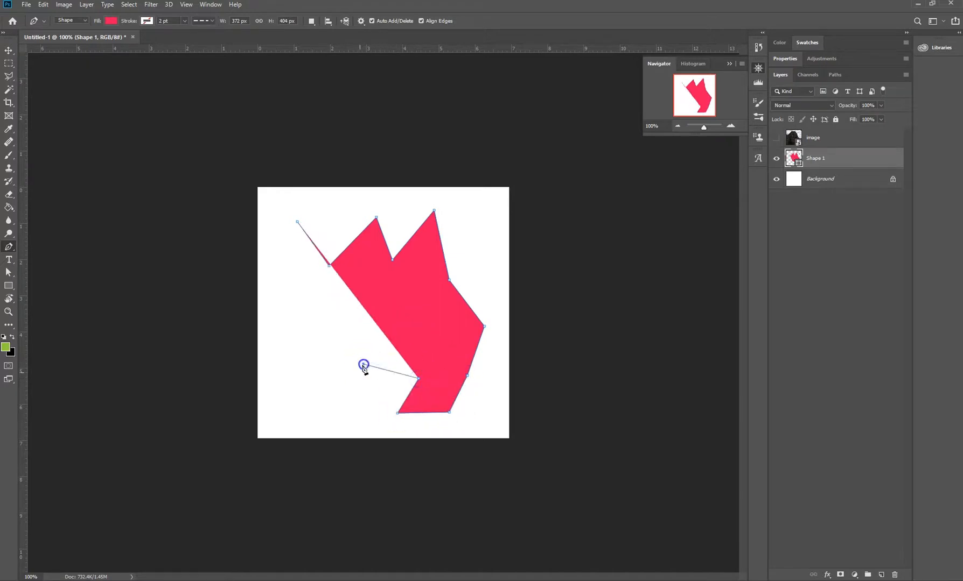
left_click(364, 365)
left_click(346, 400)
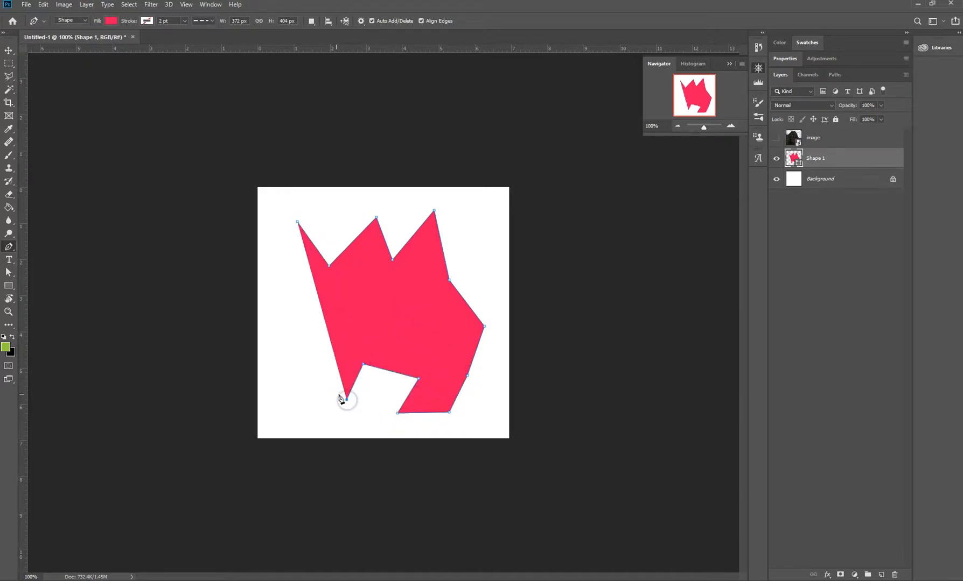
- Continue the shape's left side with curved segments, close it at the starting point at about 410 px wide, and delete it
left_click(297, 379)
left_click_drag(306, 394, 276, 264)
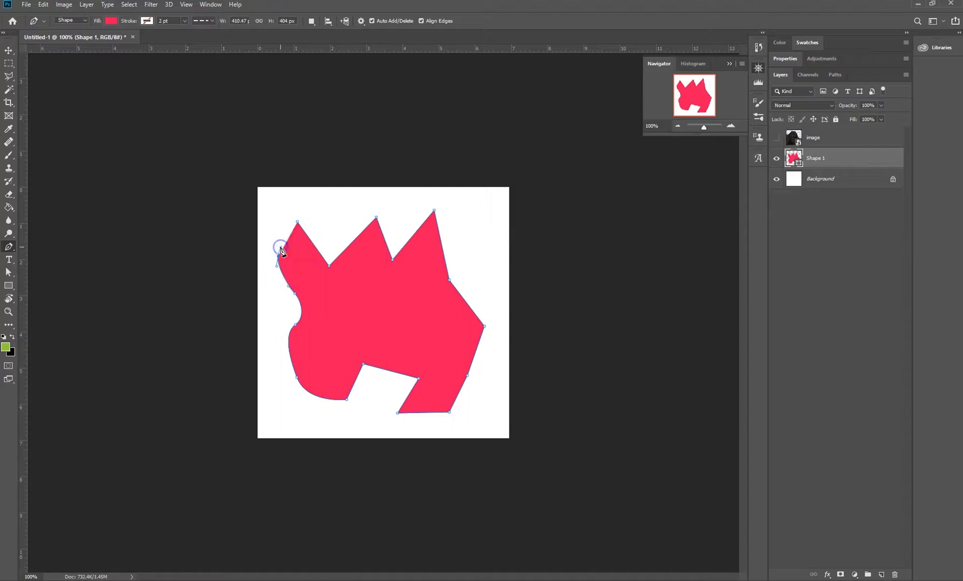
left_click(297, 222)
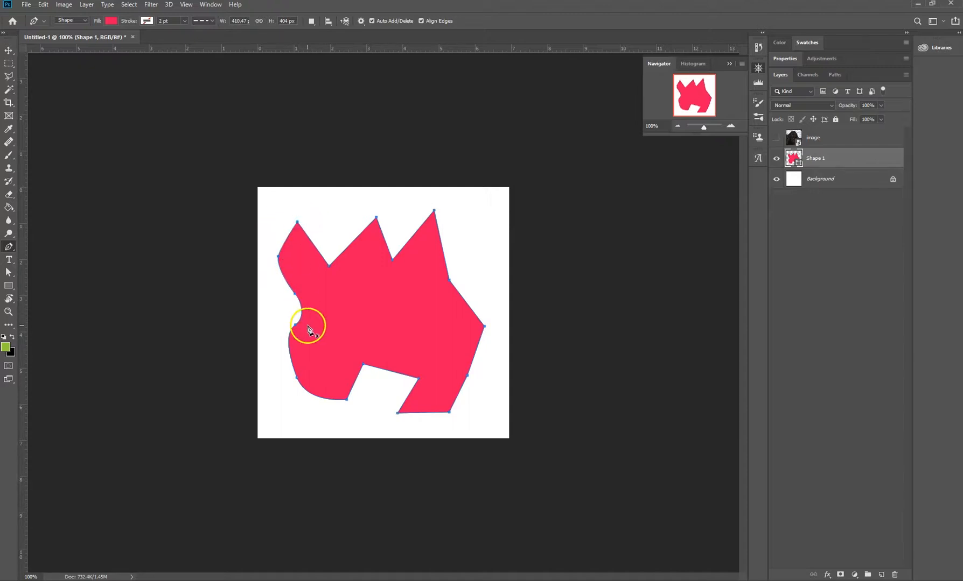
key("Delete")
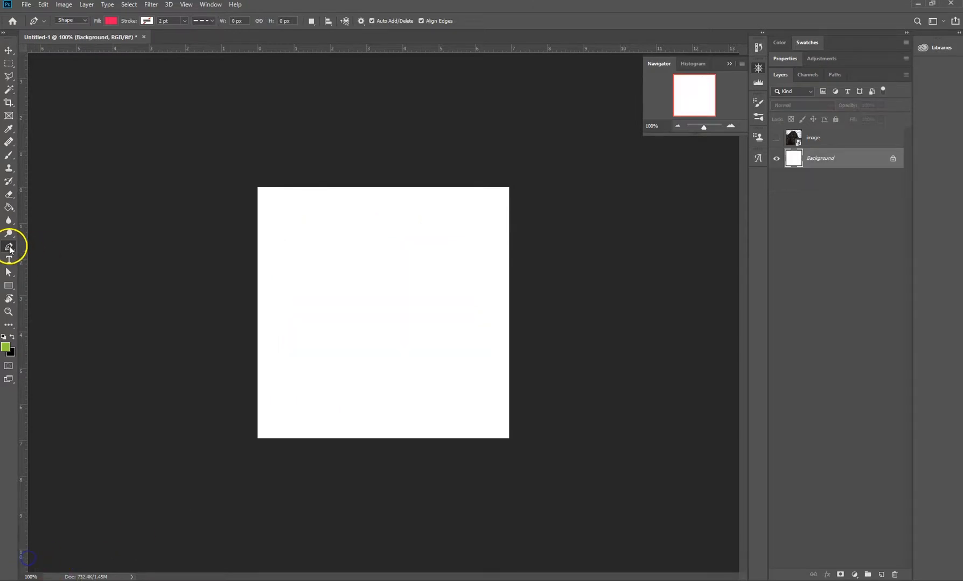
- Draw a closed freehand shape around most of the blank canvas with the Freeform Pen tool
left_click(8, 248)
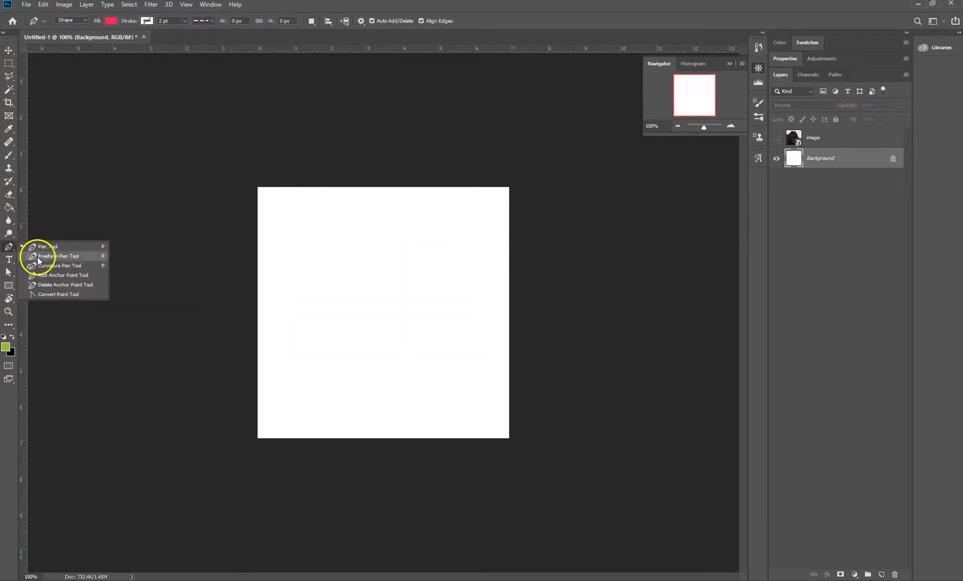
left_click(56, 257)
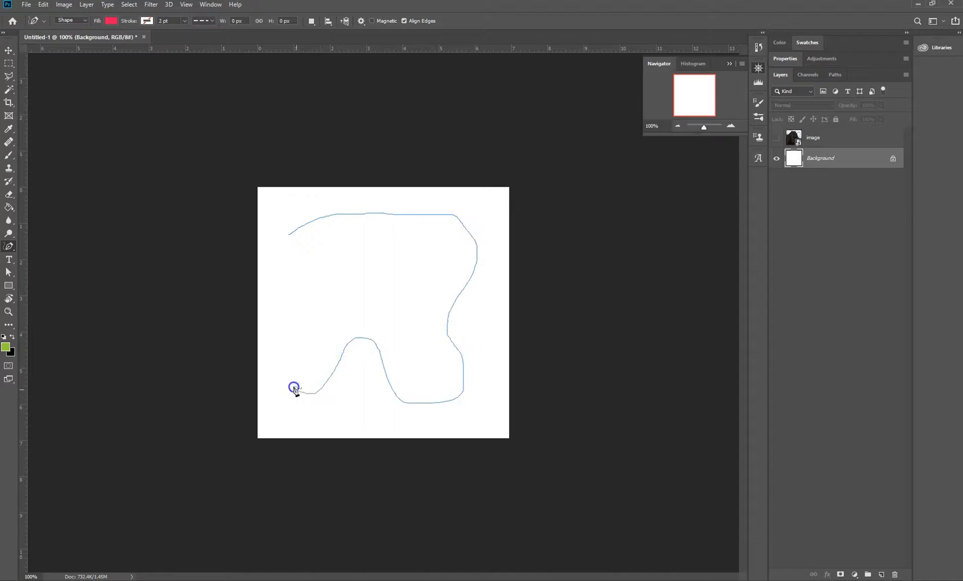
left_click(288, 236)
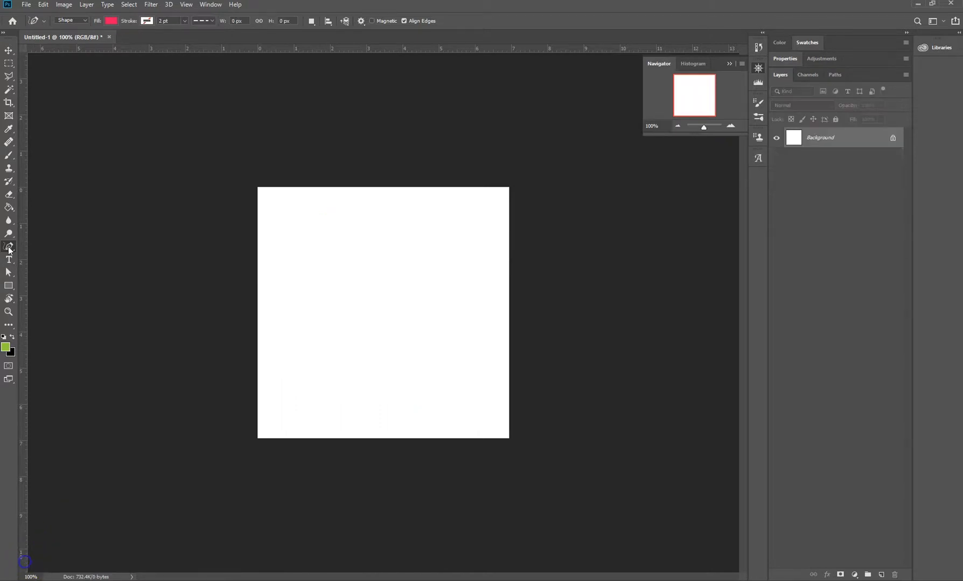
- Draw a smooth, closed, hook-shaped form on the blank canvas with the Curvature Pen tool
left_click_drag(9, 247, 40, 270)
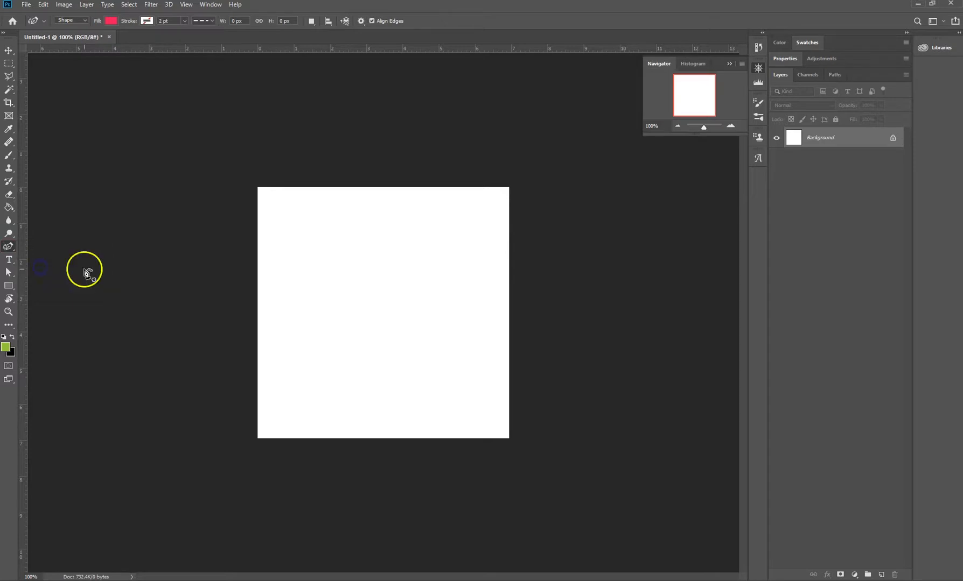
left_click(311, 227)
left_click(387, 224)
left_click(443, 244)
left_click(462, 278)
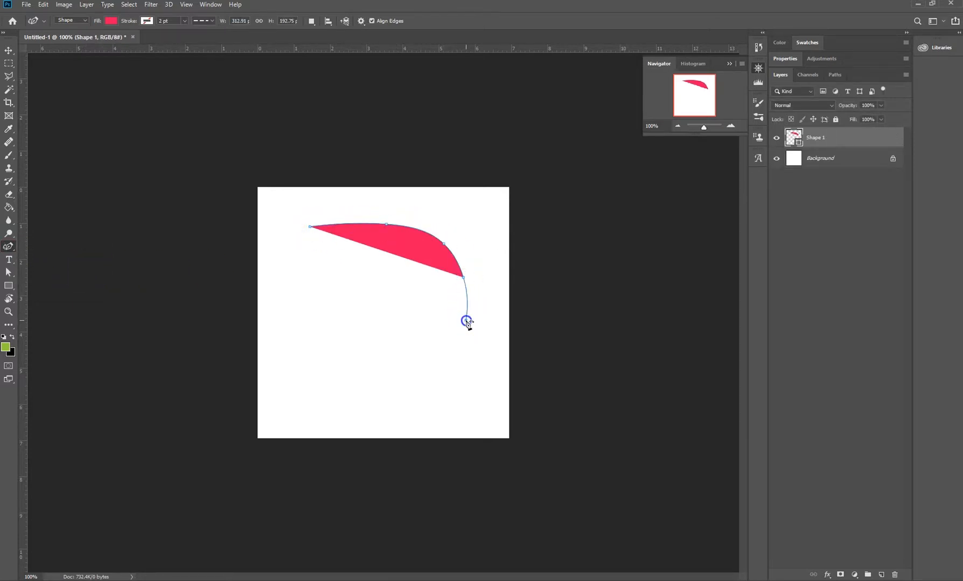
left_click(465, 320)
left_click(448, 365)
left_click(418, 406)
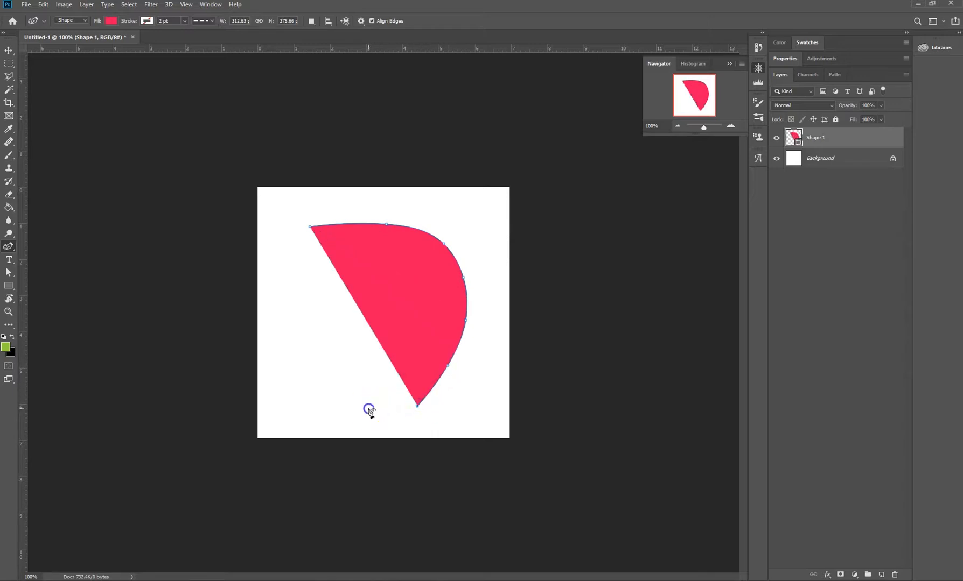
left_click(368, 409)
left_click(336, 391)
left_click(362, 340)
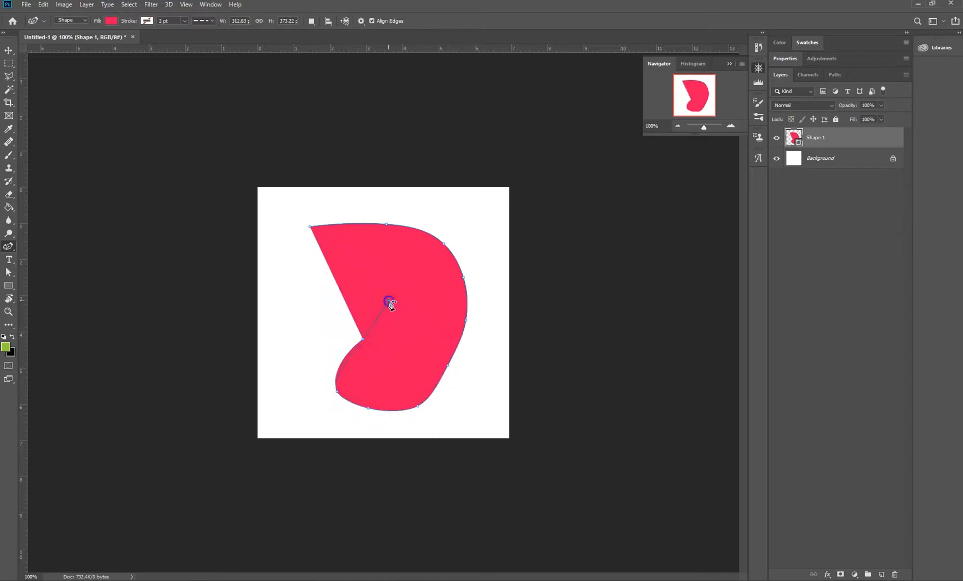
left_click(314, 312)
left_click(289, 296)
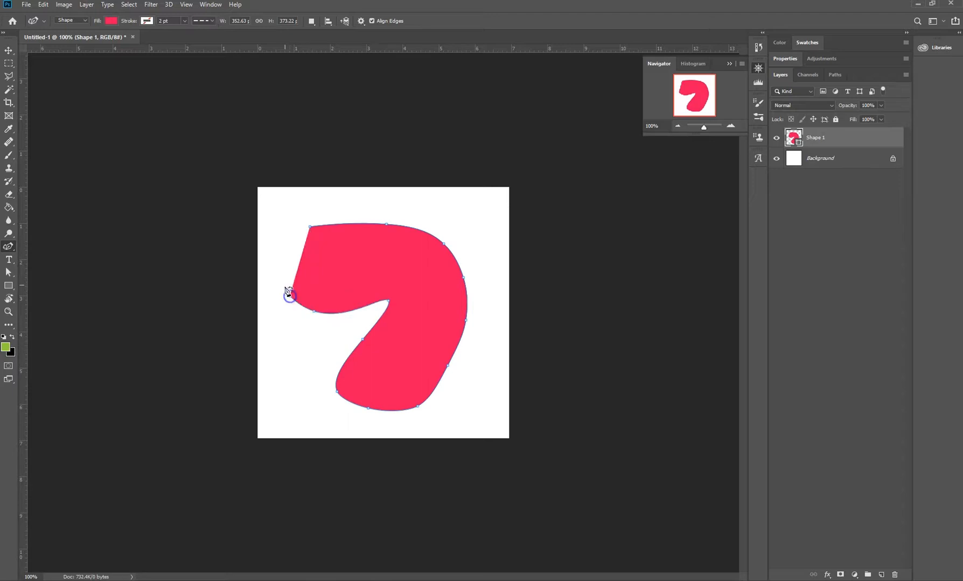
left_click(280, 262)
left_click(279, 235)
left_click(278, 200)
left_click(310, 226)
left_click(309, 226)
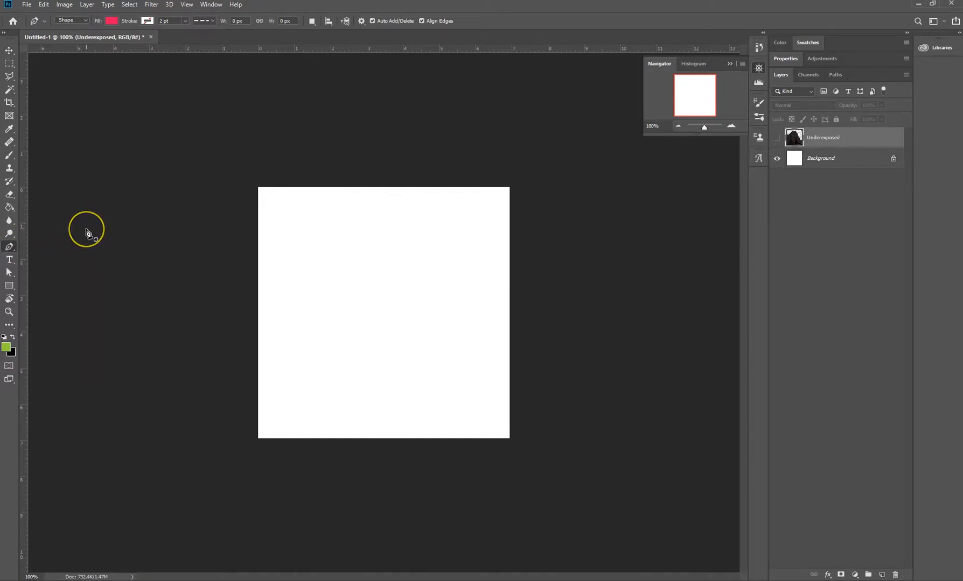
- Switch the Pen tool's drawing mode to Path and back to Shape
left_click(86, 22)
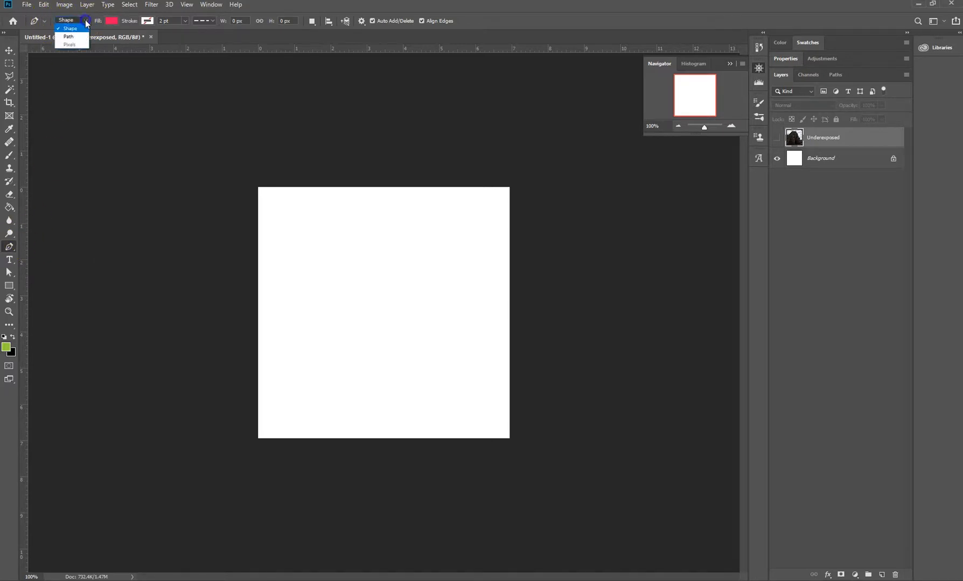
left_click(75, 36)
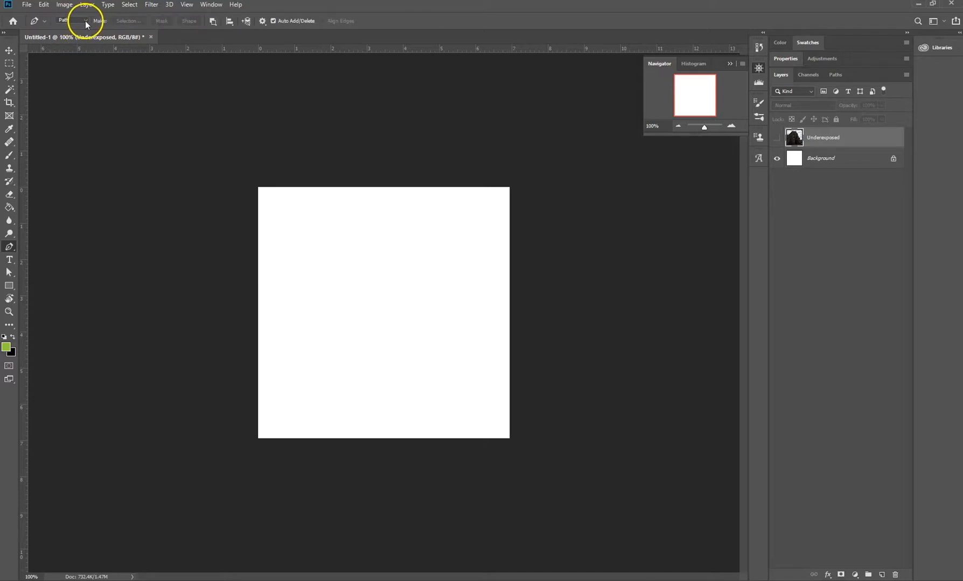
left_click(86, 22)
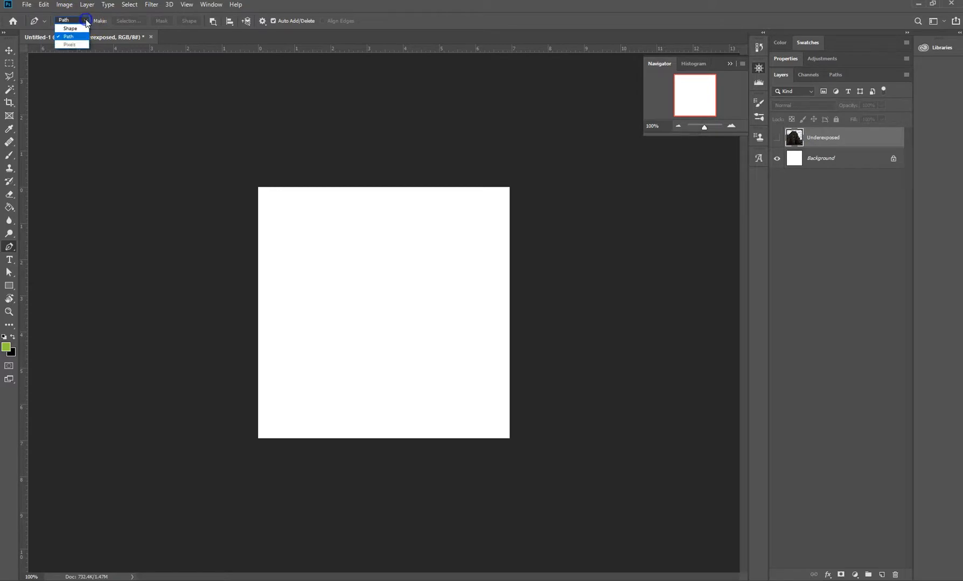
left_click(68, 29)
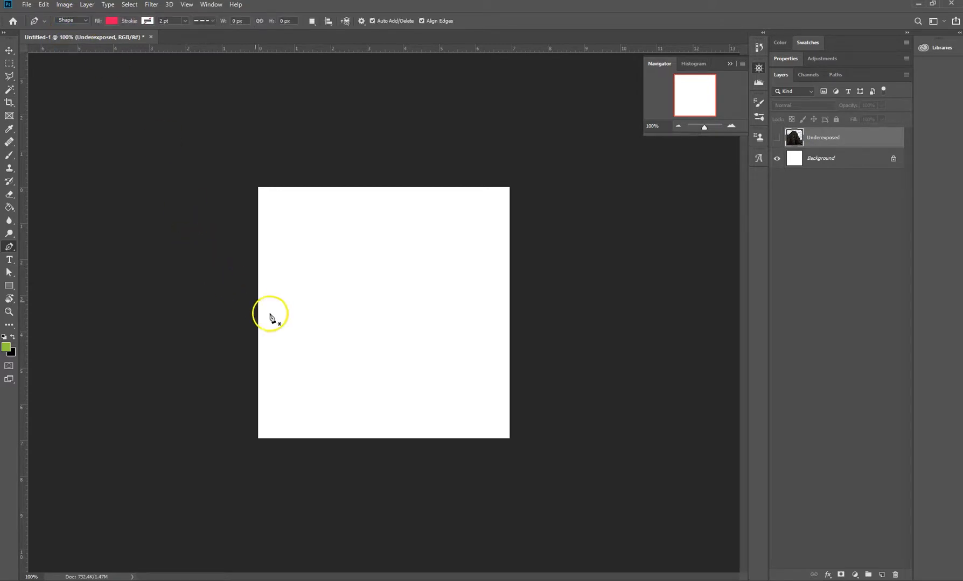
- Draw a closed, six-sided filled shape with straight Pen tool segments on the blank canvas
left_click(305, 226)
left_click(455, 227)
left_click(475, 368)
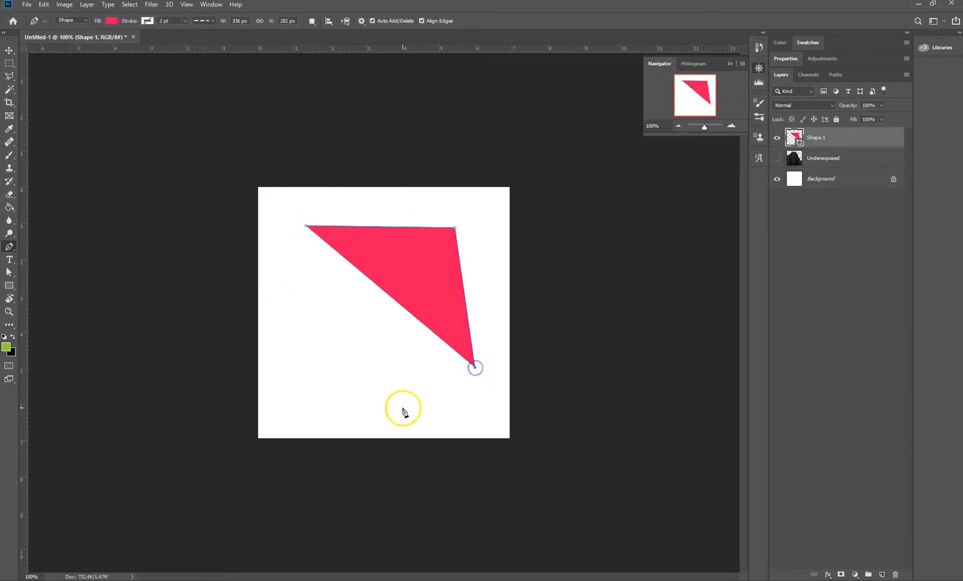
left_click(402, 407)
left_click(321, 397)
left_click(286, 302)
left_click(305, 226)
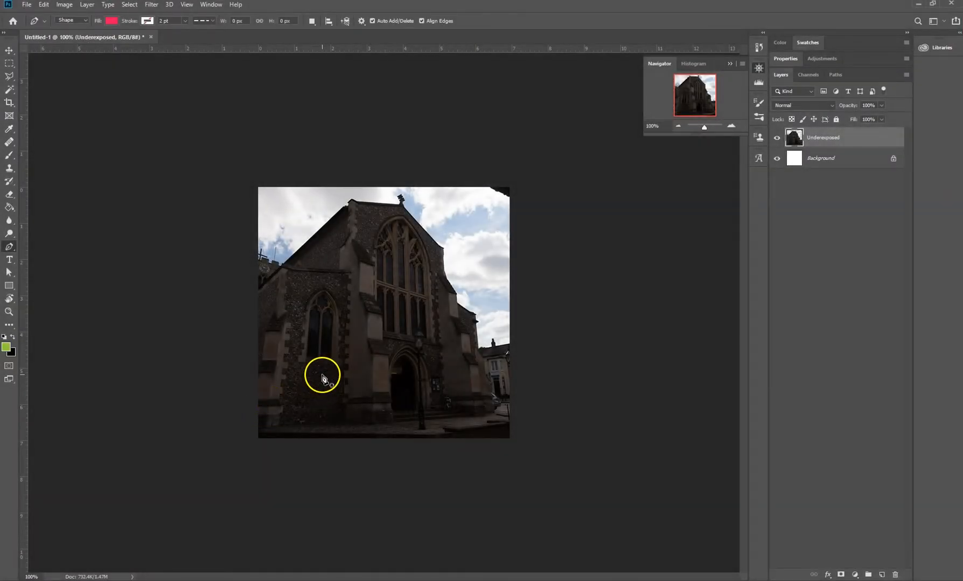
- Outline the church front with straight Pen tool segments around its right side and base, about 267 px wide and 370 px high
left_click(349, 238)
left_click(431, 237)
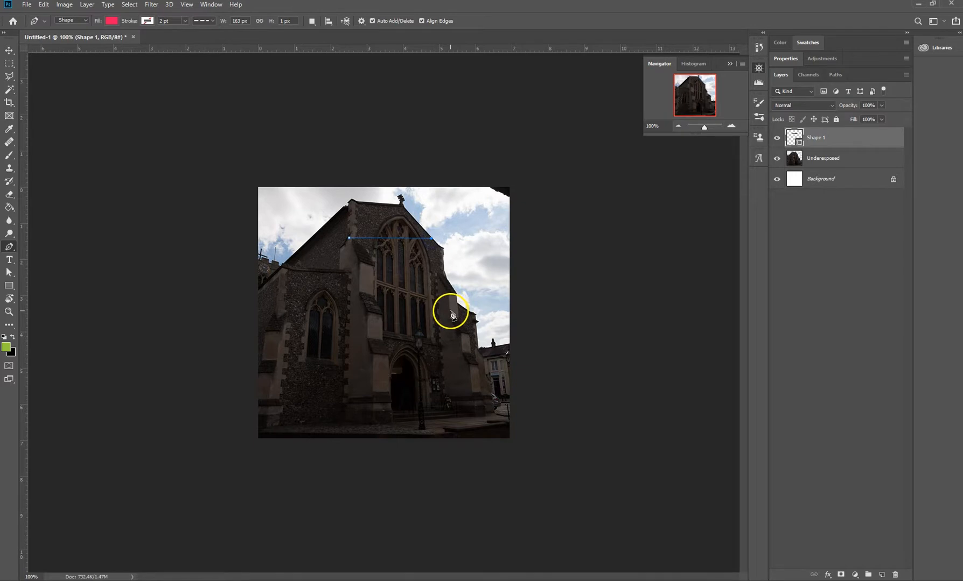
left_click(450, 310)
left_click(446, 366)
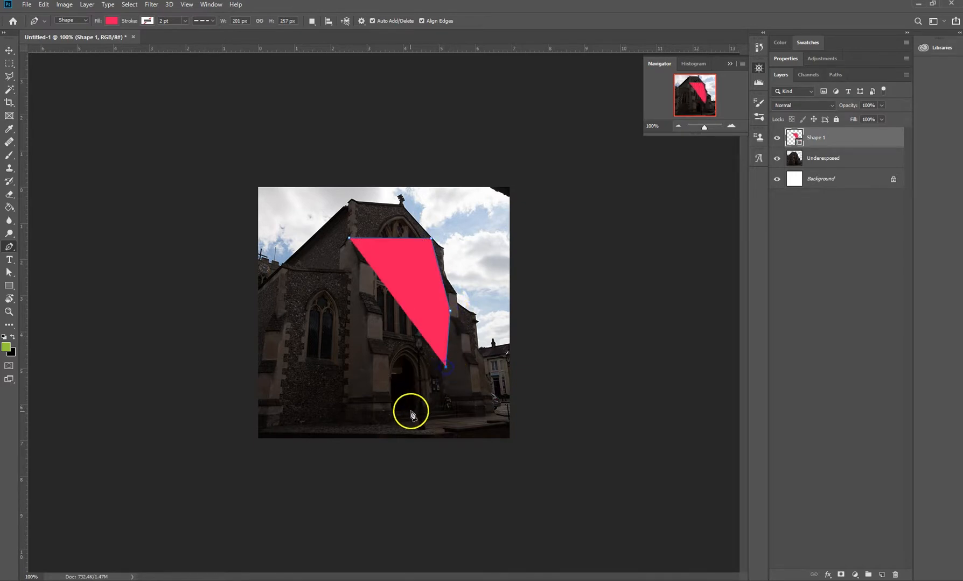
left_click(407, 413)
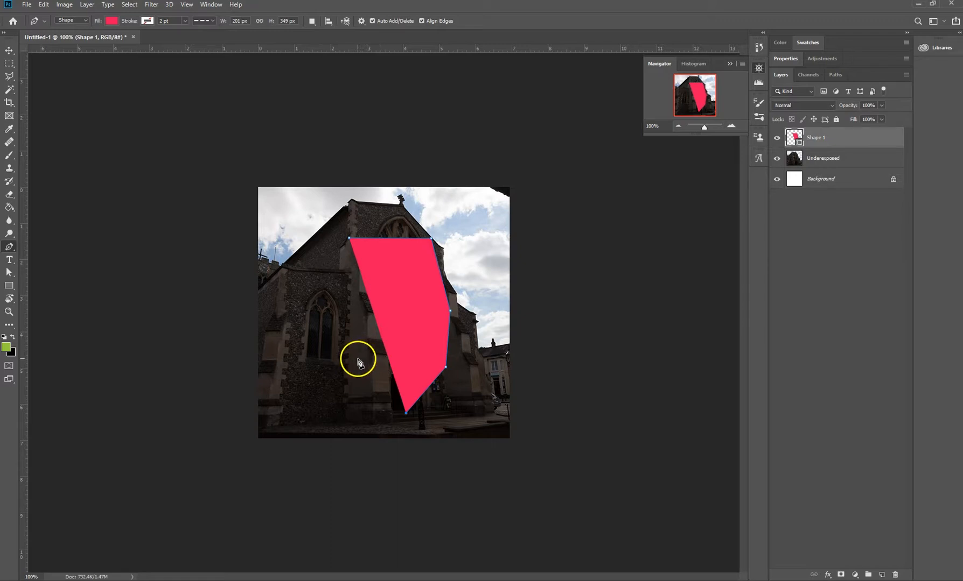
left_click(376, 419)
left_click(332, 424)
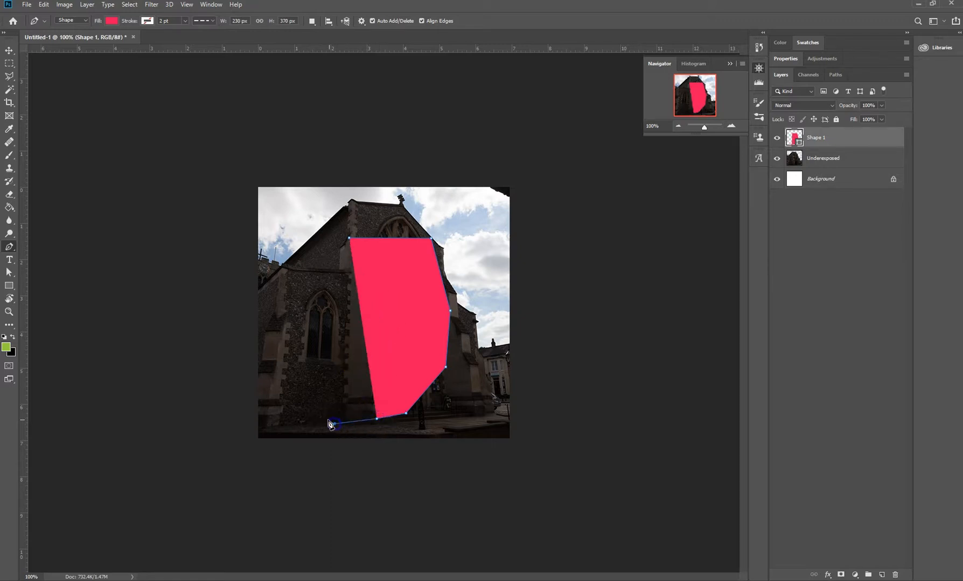
left_click(317, 401)
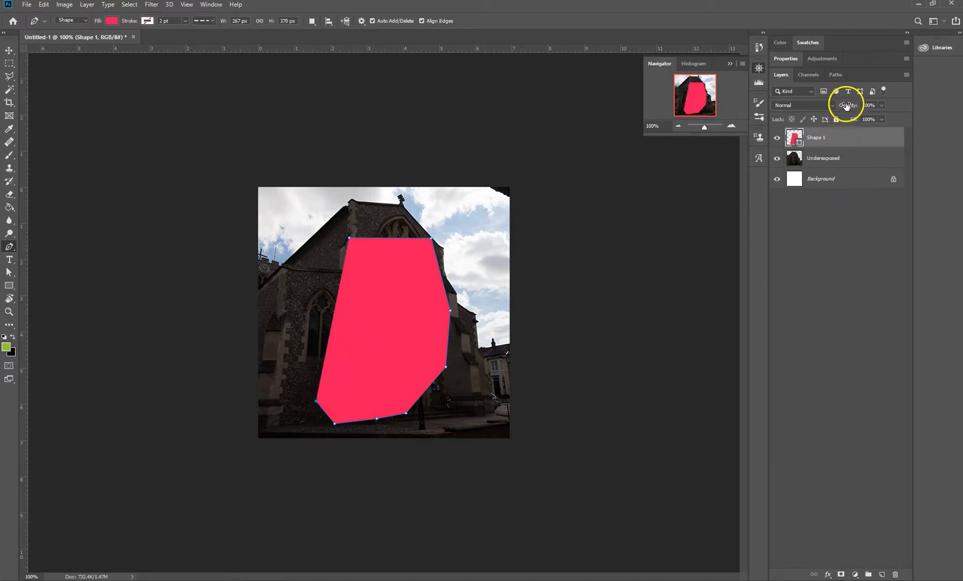
- Lower the Shape 1 layer's opacity to 34% and trace the left edge of the church's central wall back to the starting point
left_click_drag(854, 107, 820, 108)
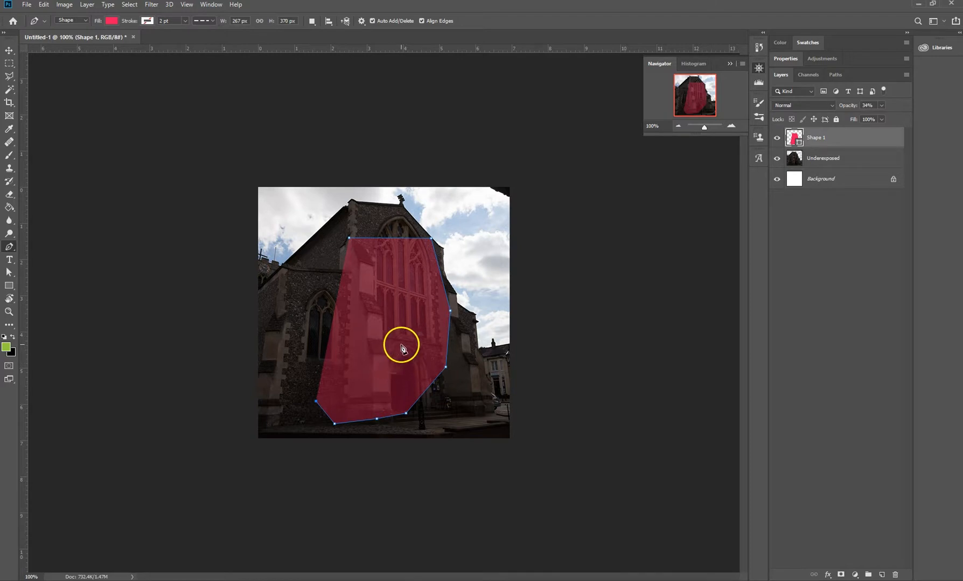
left_click_drag(322, 364, 346, 338)
left_click(349, 292)
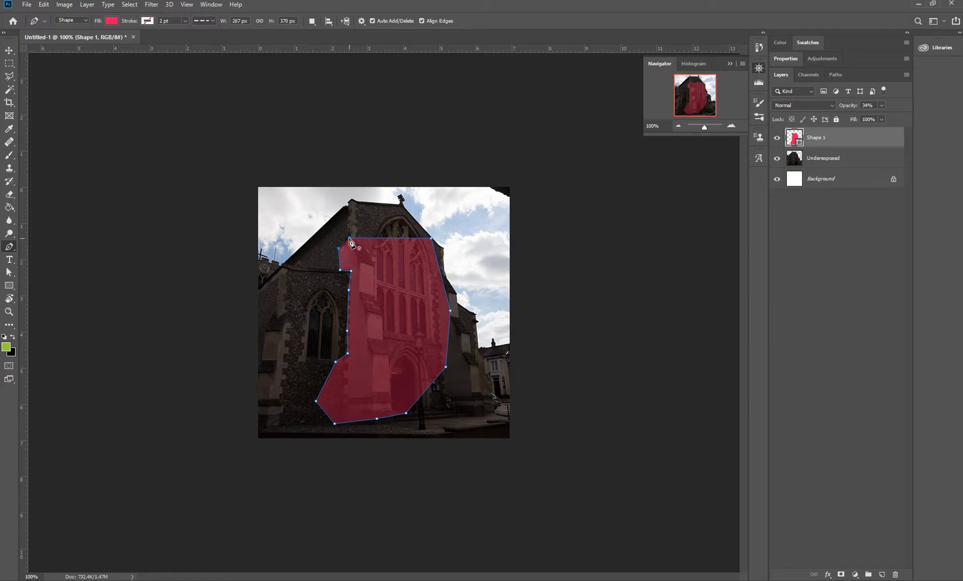
left_click(350, 239)
- Restore the Shape 1 layer to full opacity and deselect it
left_click(881, 106)
left_click_drag(883, 118, 910, 118)
left_click(806, 313)
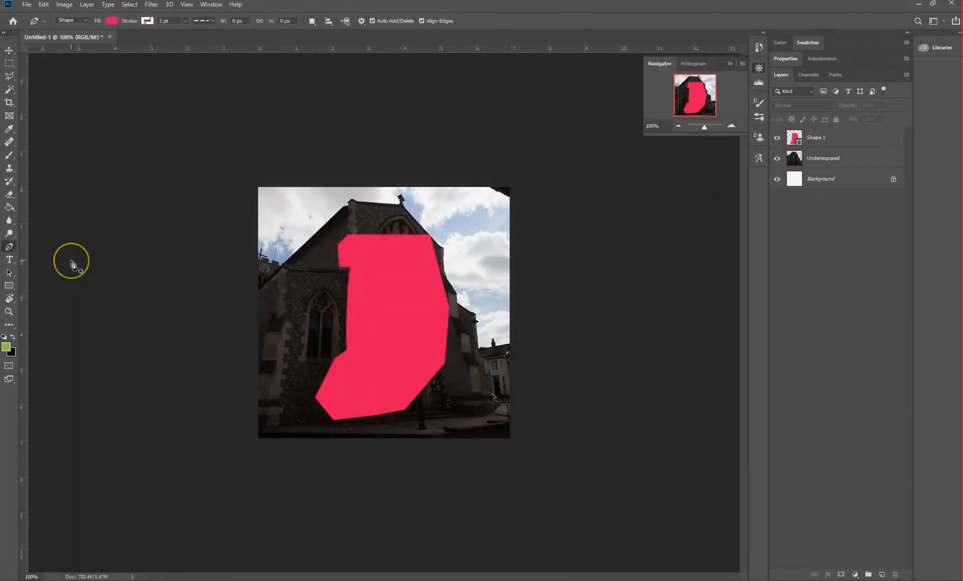
left_click(75, 259)
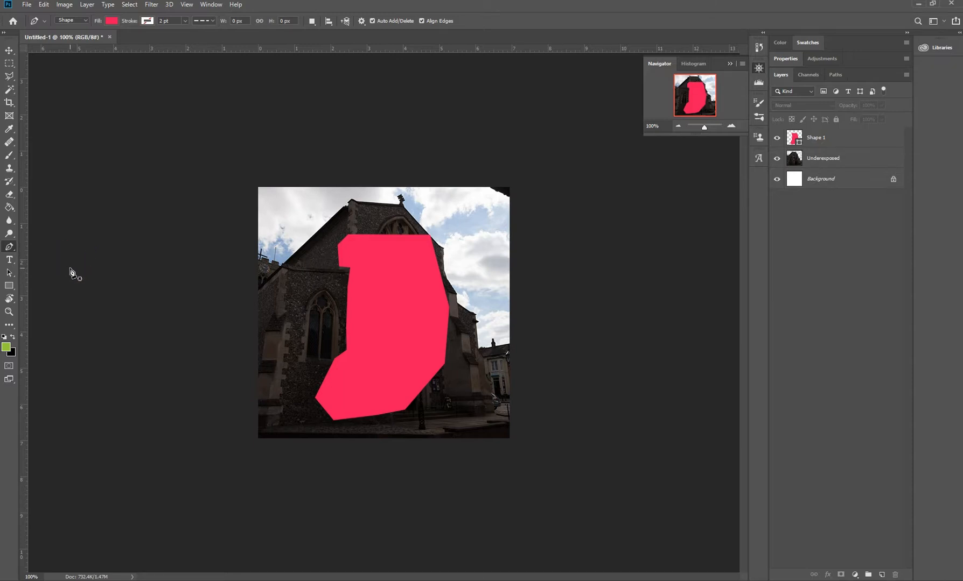
- Move the whole pink shape toward the church photo's right side with the Path Selection Tool
left_click(11, 275)
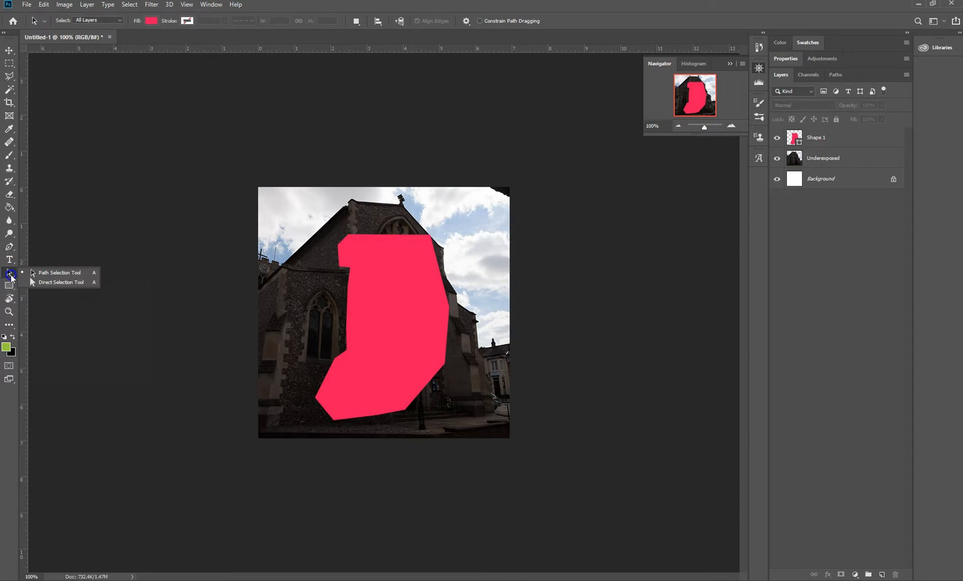
left_click(59, 273)
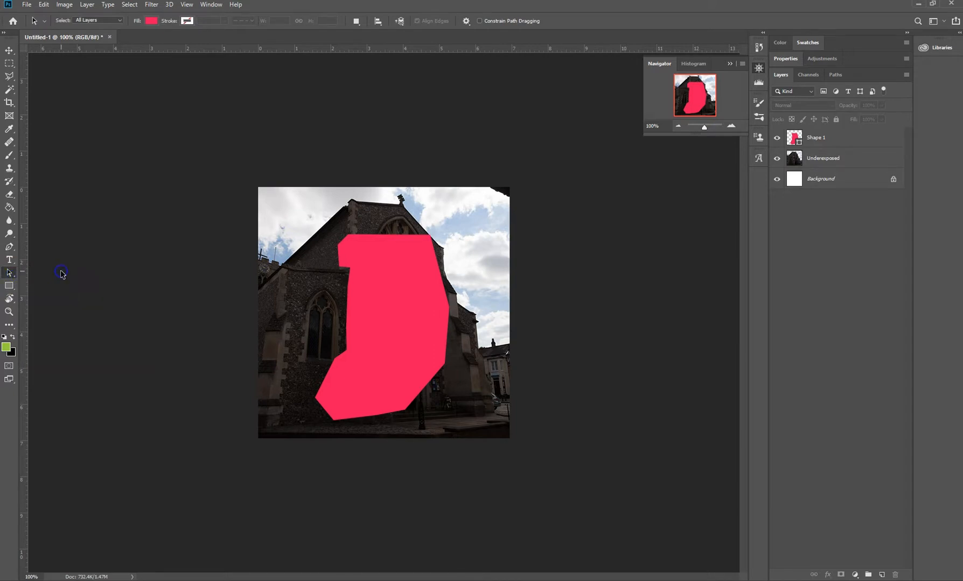
left_click(401, 308)
mouse_move(399, 326)
left_mouse_down()
mouse_move(350, 316)
mouse_move(348, 306)
mouse_move(343, 314)
mouse_move(421, 299)
mouse_move(437, 337)
mouse_move(402, 375)
mouse_move(340, 364)
mouse_move(327, 331)
mouse_move(334, 321)
mouse_move(405, 324)
left_mouse_up()
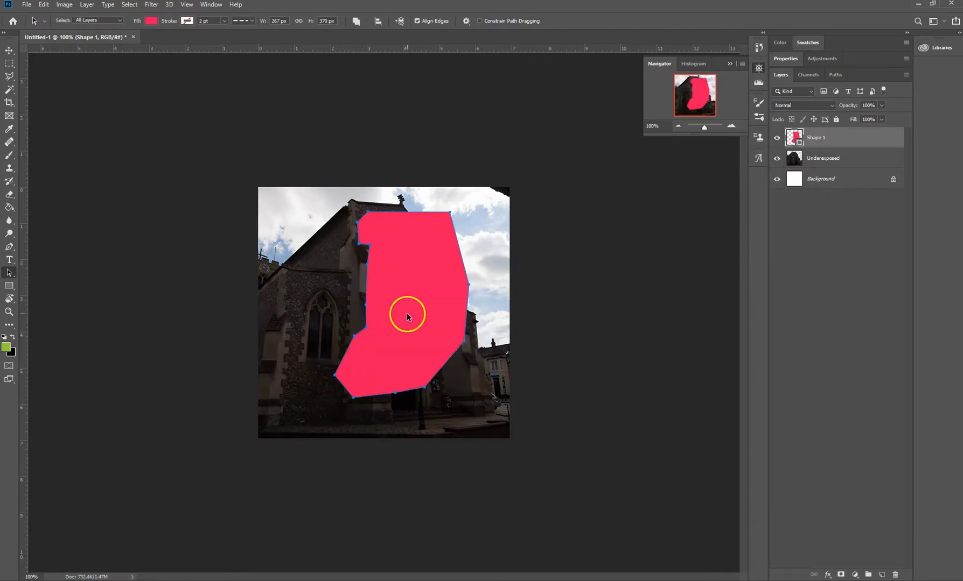
mouse_move(416, 288)
left_mouse_down()
mouse_move(372, 298)
mouse_move(360, 289)
mouse_move(413, 299)
left_mouse_up()
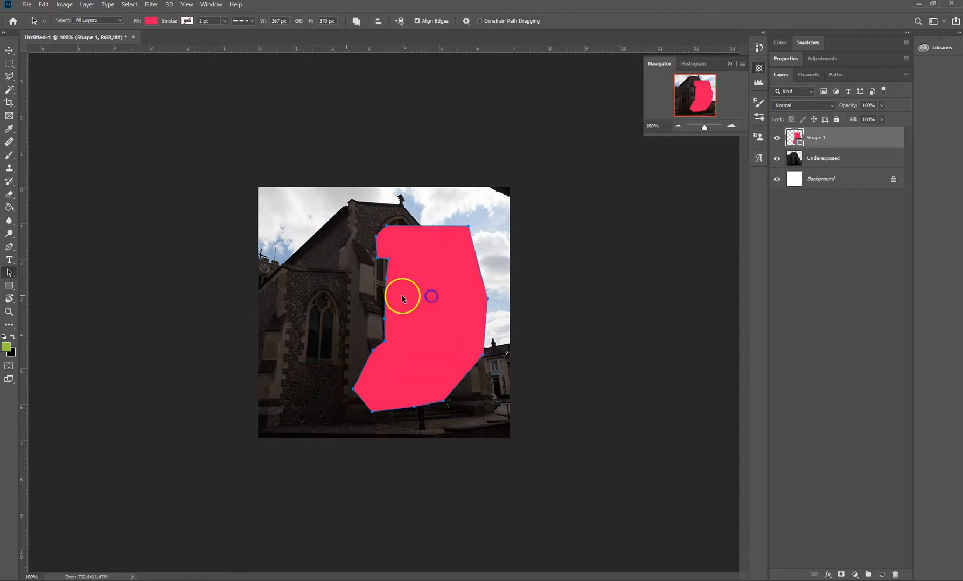
- Reshape the pink shape's top with the Direct Selection Tool, shifting its three upper corner points outward toward the church roofline
right_click(9, 273)
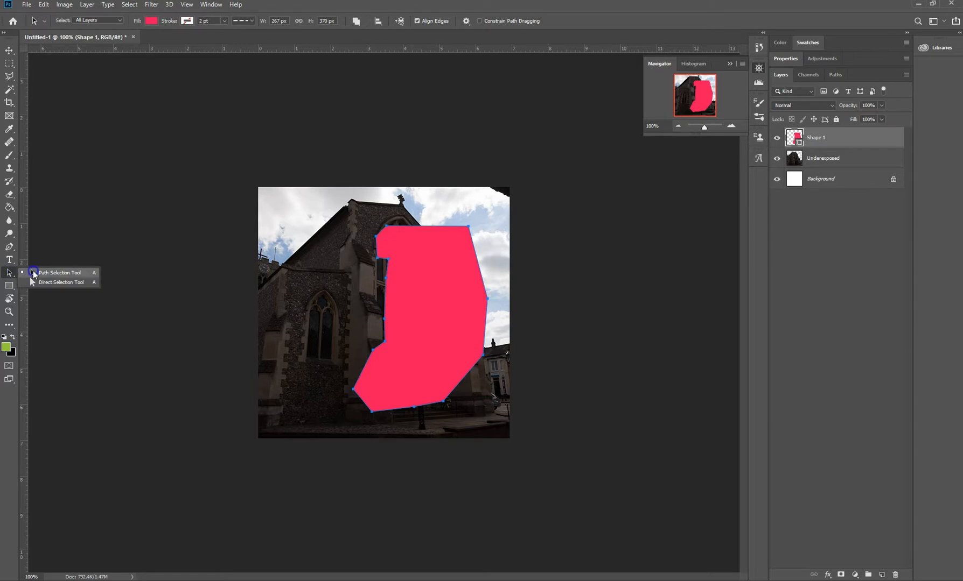
left_click(51, 284)
left_click(419, 276)
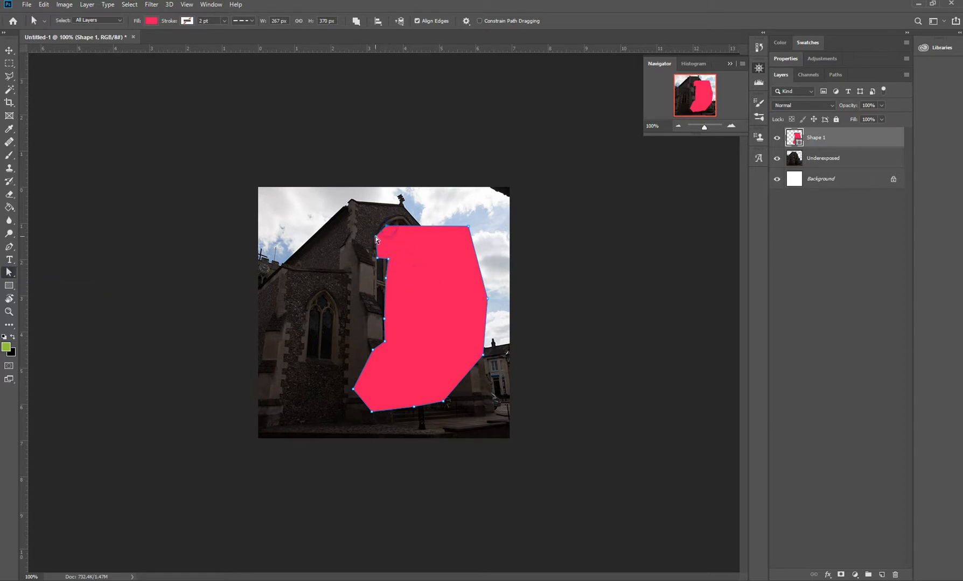
left_click_drag(347, 238, 330, 236)
mouse_move(385, 226)
left_mouse_down()
mouse_move(397, 208)
mouse_move(377, 209)
left_mouse_up()
left_click_drag(458, 228, 437, 219)
- Align the shape's upper anchor points with the church's roof peak and its lower-left corner with the left eave
left_click(379, 209)
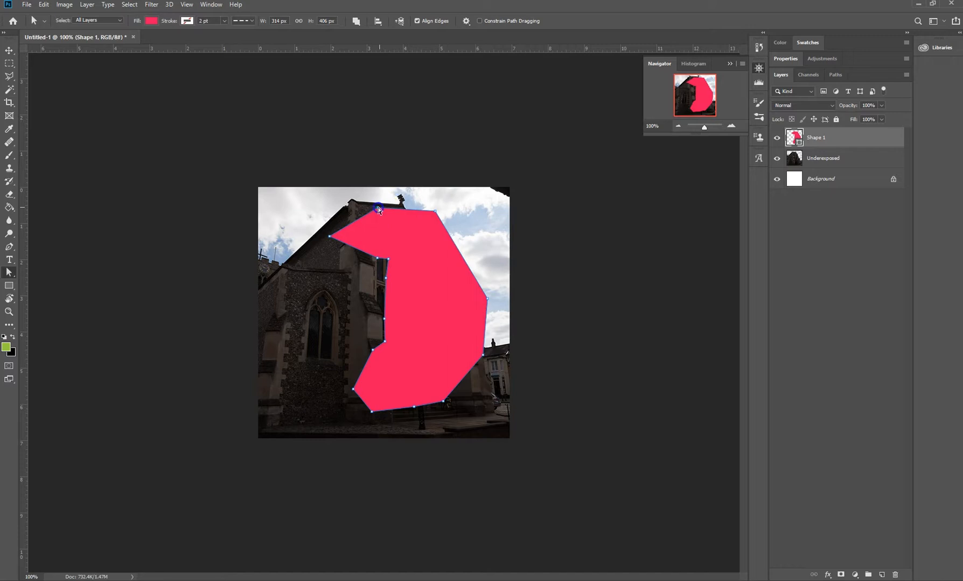
left_click_drag(357, 203, 354, 203)
left_click_drag(436, 210, 352, 202)
left_click(331, 237)
left_click_drag(376, 261, 282, 264)
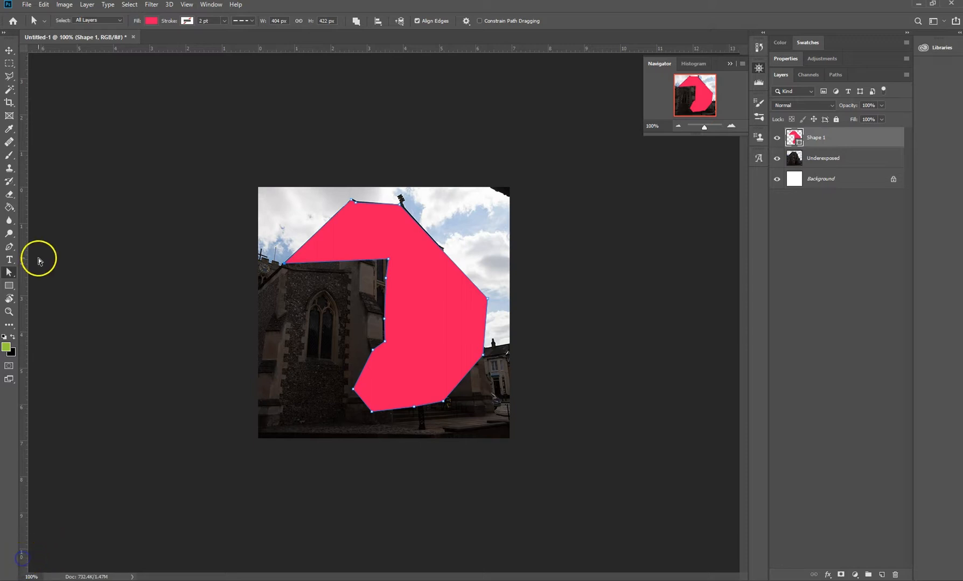
- Add one anchor point on each sloping roof edge and three along the shape's upper inner edge with the Add Anchor Point Tool
left_click(10, 249)
left_click_drag(11, 250, 71, 279)
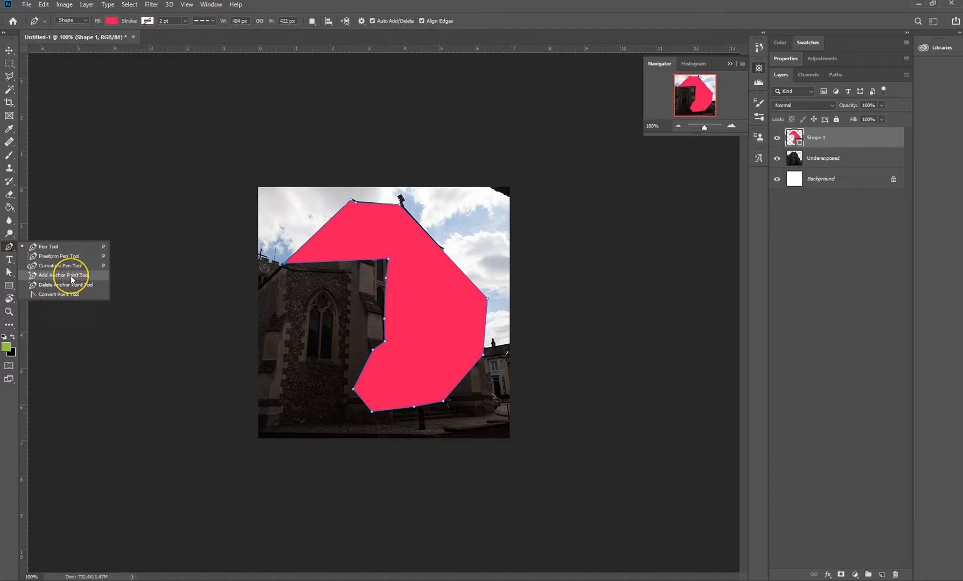
left_click(72, 279)
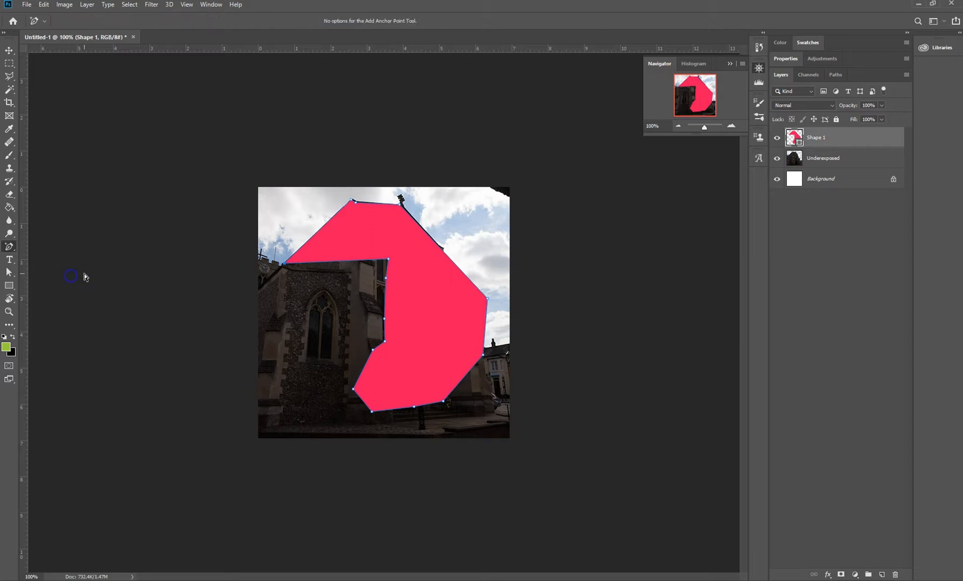
left_click(322, 228)
left_click(442, 250)
left_click(366, 261)
left_click(342, 261)
left_click(316, 262)
- Delete surplus anchor points along the shape's roof slopes with the Delete Anchor Point Tool
right_click(12, 250)
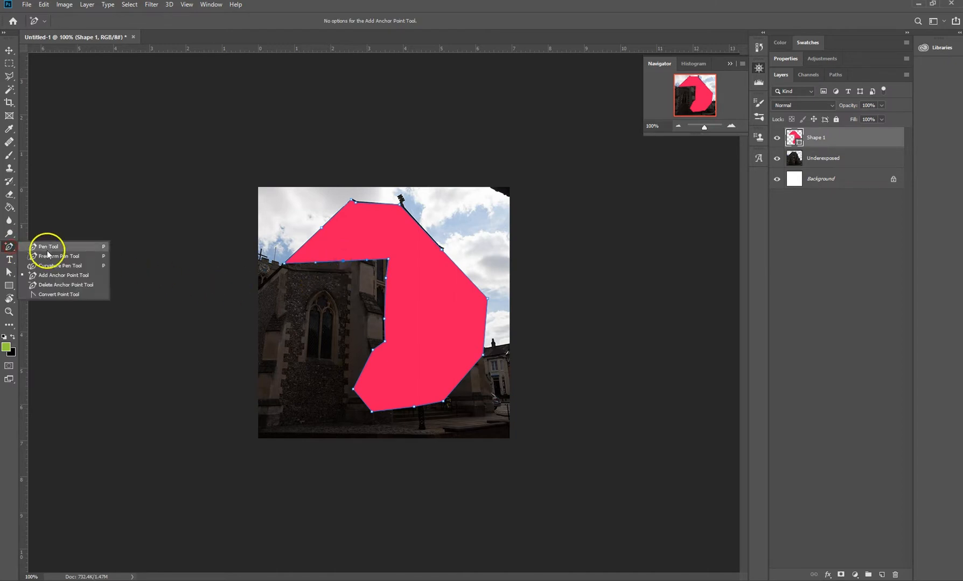
left_click(65, 284)
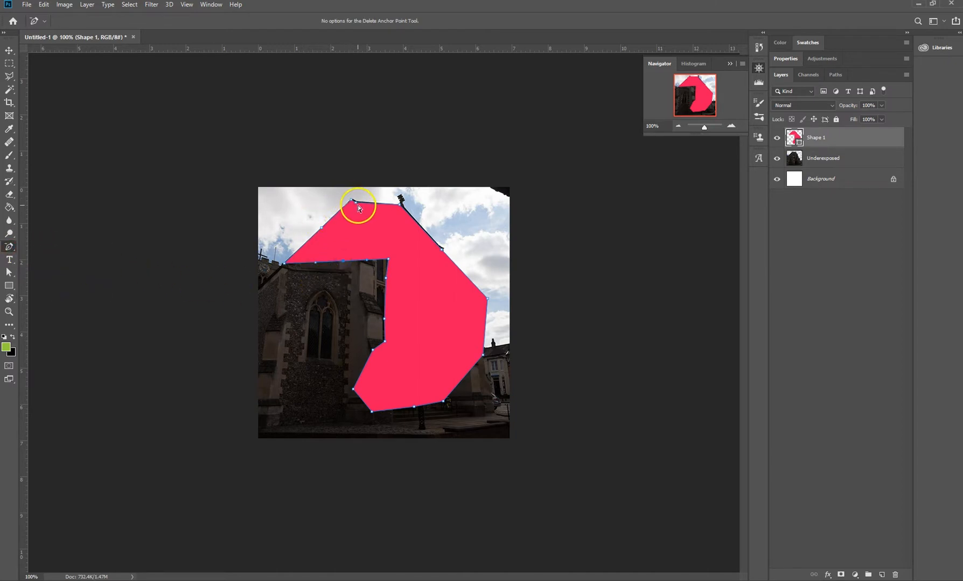
left_click(441, 251)
- Curve the shape's left tip and the corner below the roof cross with the Convert Point Tool
mouse_move(9, 246)
left_mouse_down()
mouse_move(54, 293)
mouse_move(46, 296)
mouse_move(87, 297)
left_mouse_up()
left_click_drag(284, 263, 292, 297)
mouse_move(400, 207)
left_mouse_down()
mouse_move(389, 209)
mouse_move(389, 199)
mouse_move(389, 210)
left_mouse_up()
left_click(392, 233)
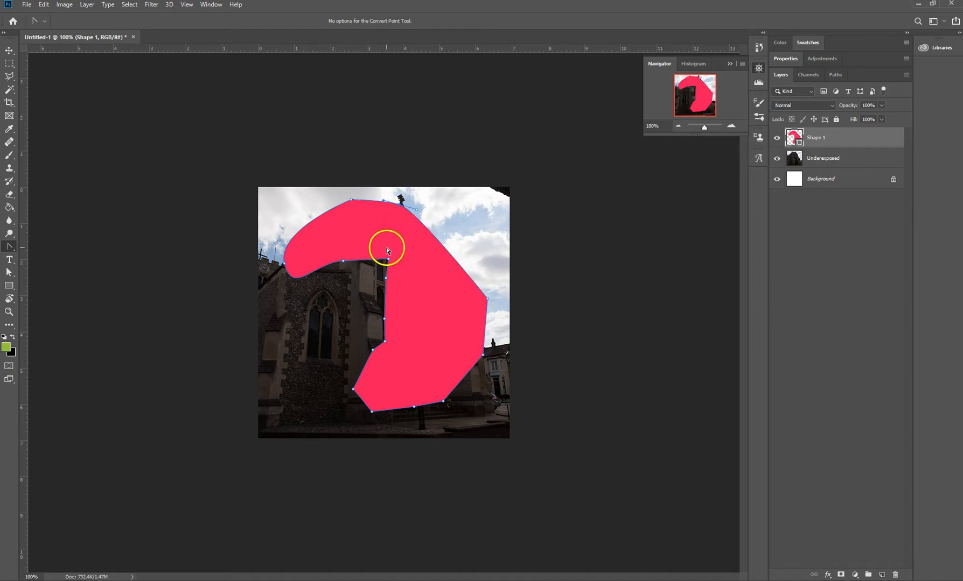
- Round the two corners on the shape's right side and the roof-peak point into smooth curves
left_click(487, 299)
left_click_drag(495, 329, 478, 228)
left_click_drag(481, 353, 493, 357)
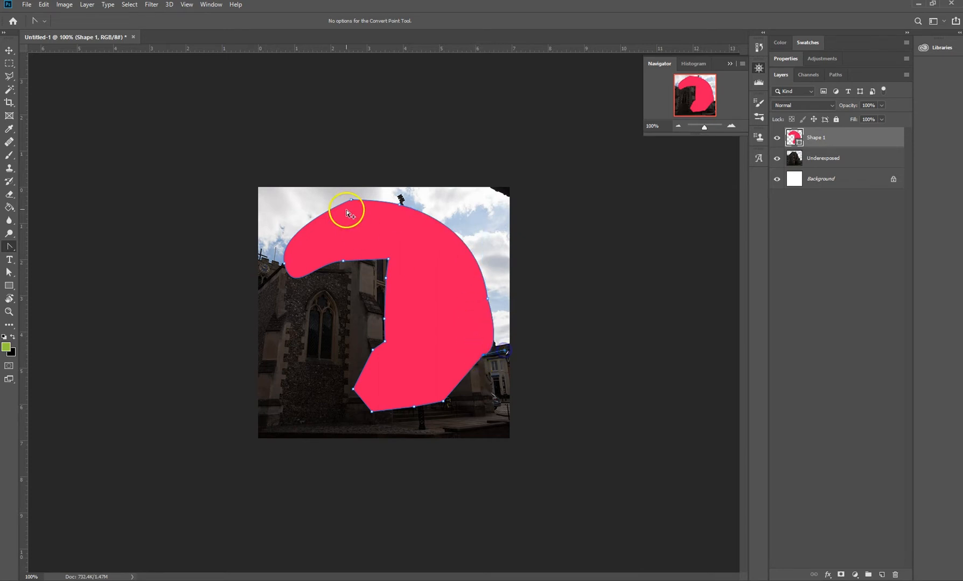
left_click_drag(350, 200, 290, 192)
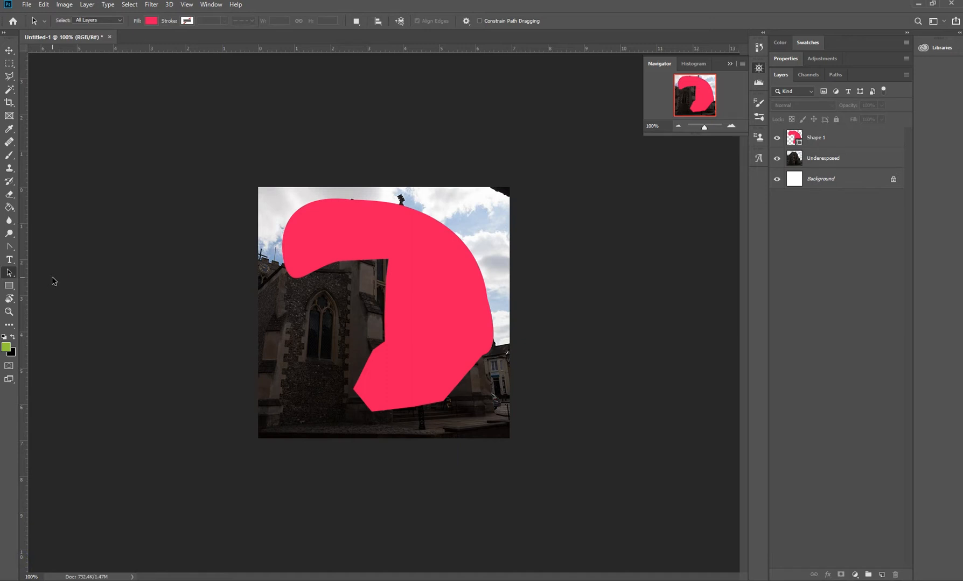
- Recolour the Shape 1 layer to blue #0e9fb4 after trying several other shades
left_click(99, 278)
left_click(813, 139)
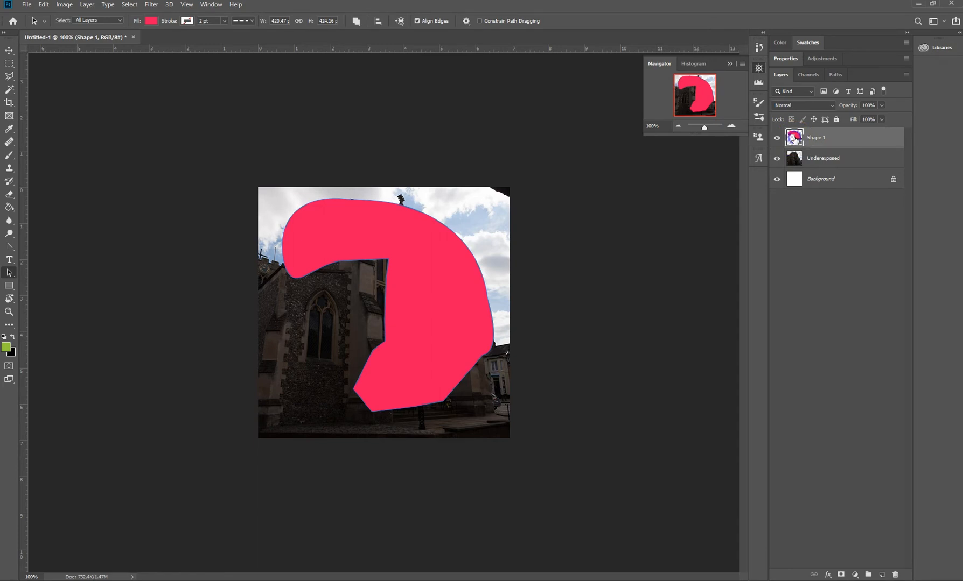
double_click(795, 139)
left_click_drag(587, 347, 538, 167)
left_click(592, 248)
left_click(584, 275)
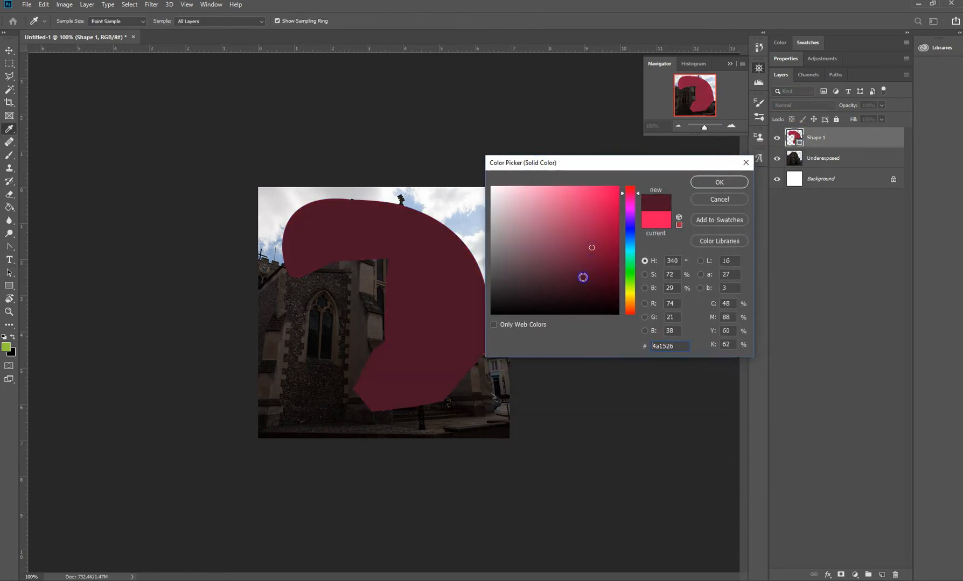
mouse_move(516, 260)
left_mouse_down()
mouse_move(508, 243)
mouse_move(555, 196)
mouse_move(616, 190)
left_mouse_up()
left_click(629, 247)
left_click(608, 224)
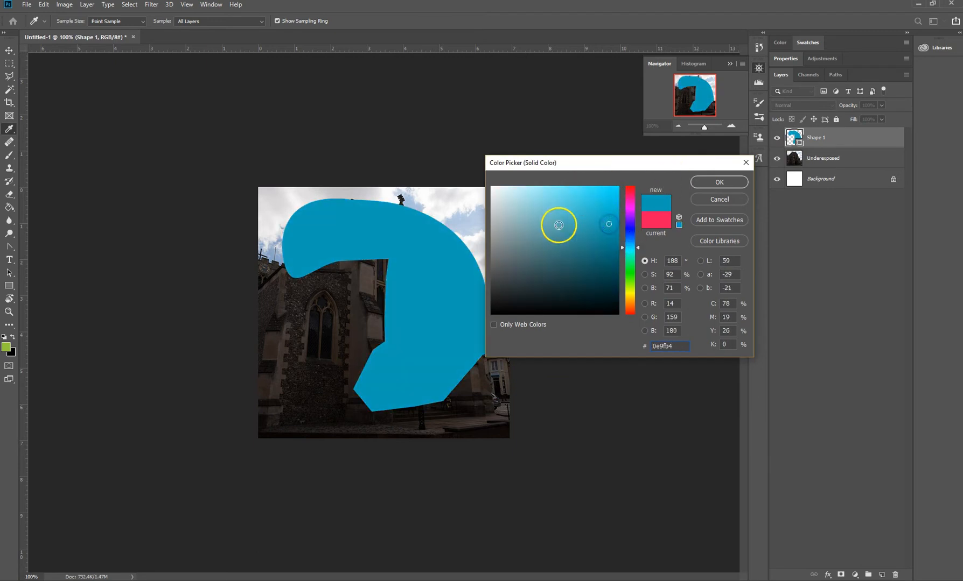
left_click(713, 184)
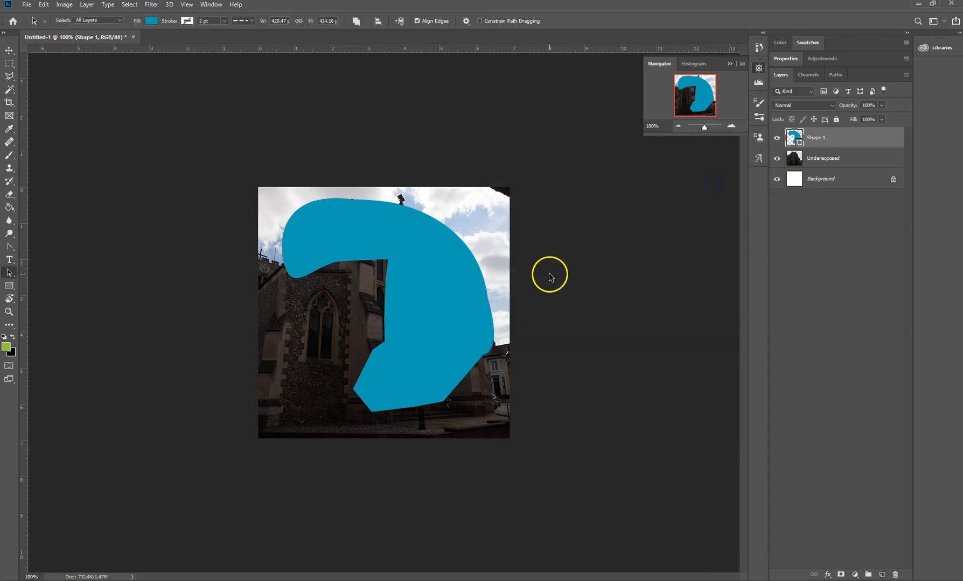
- Change the shape's fill to the light orange swatch after trying a few other swatches
left_click(152, 22)
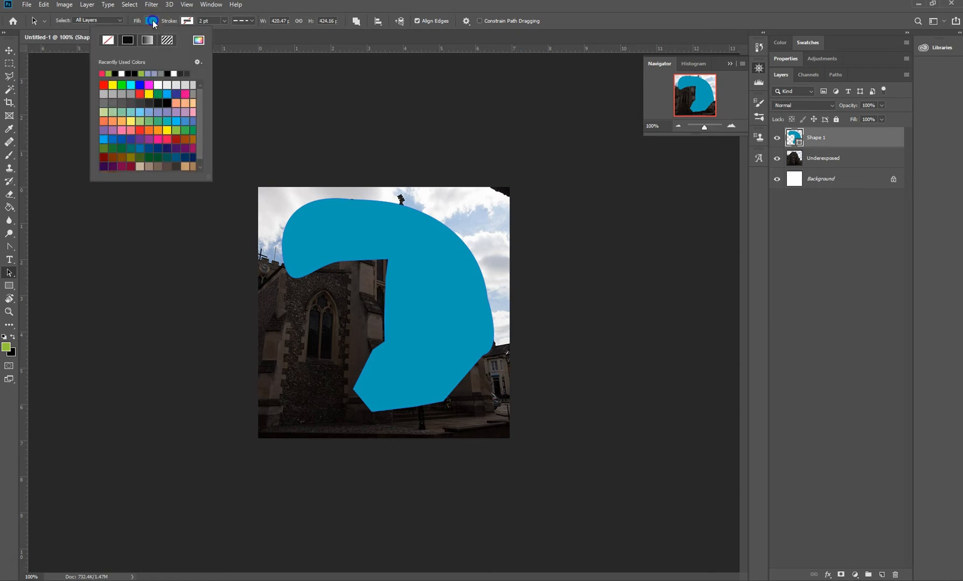
left_click(159, 131)
left_click(176, 130)
left_click(180, 114)
left_click(177, 104)
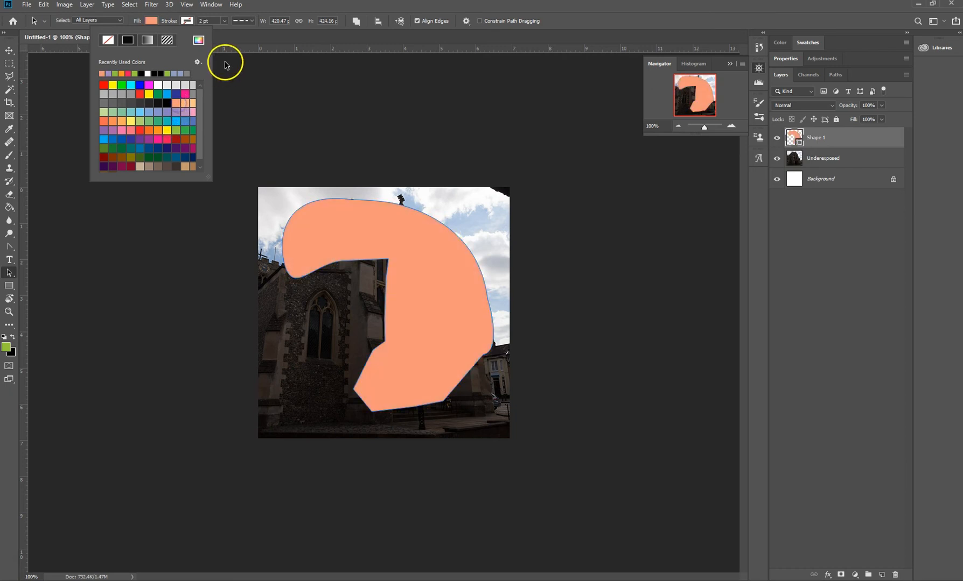
left_click(230, 33)
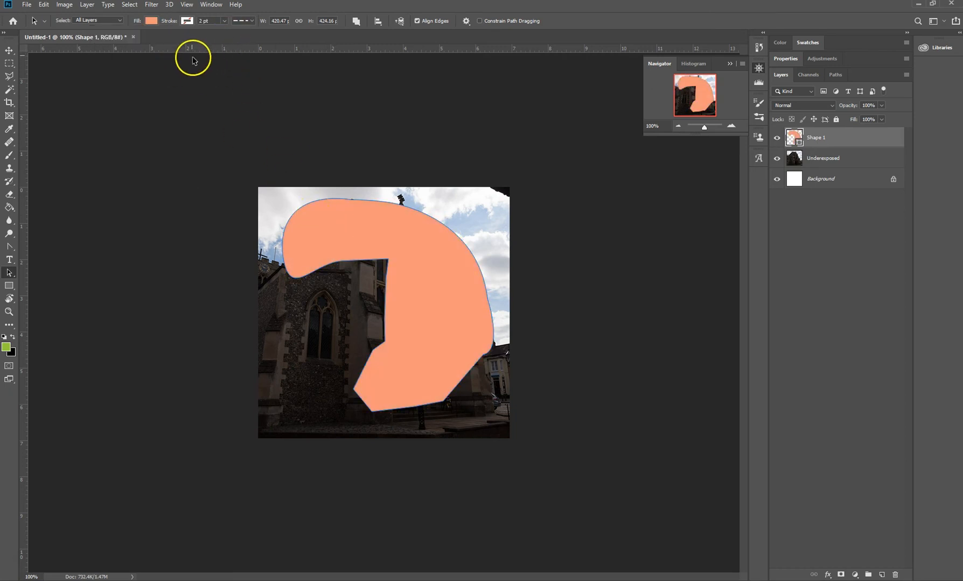
- Give the shape a pink stroke after trying several other swatch colours
left_click(170, 22)
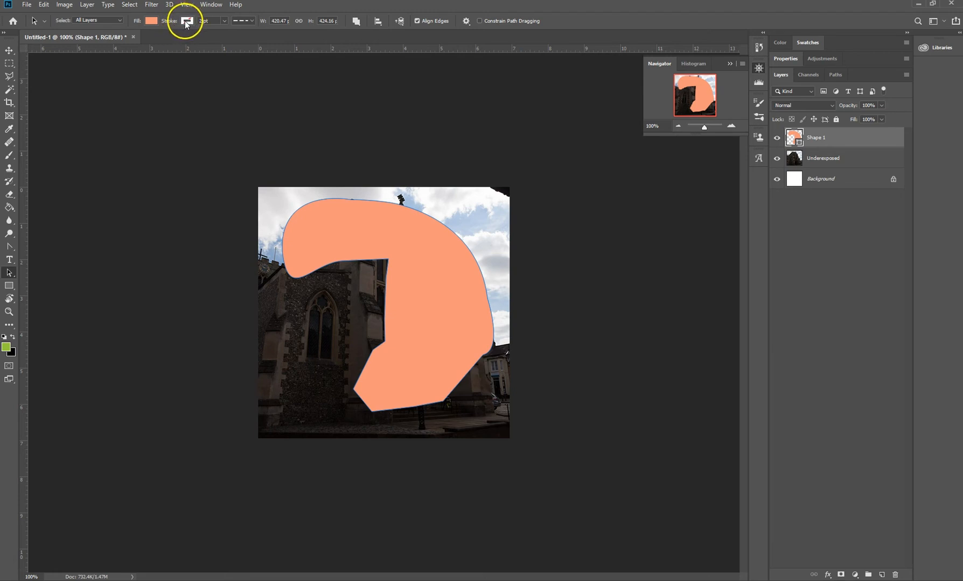
left_click(187, 21)
left_click(183, 100)
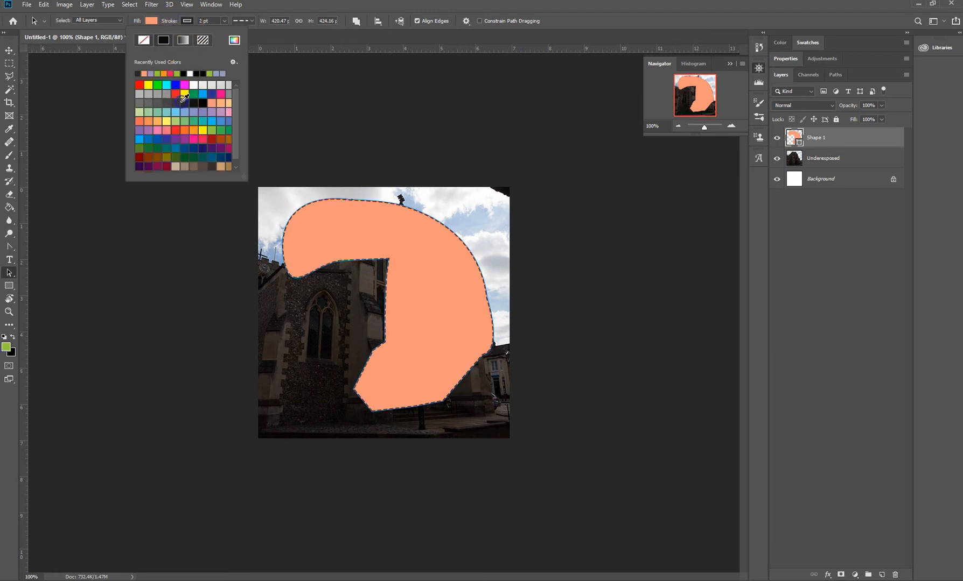
left_click(194, 141)
left_click(192, 139)
left_click(176, 139)
left_click(162, 128)
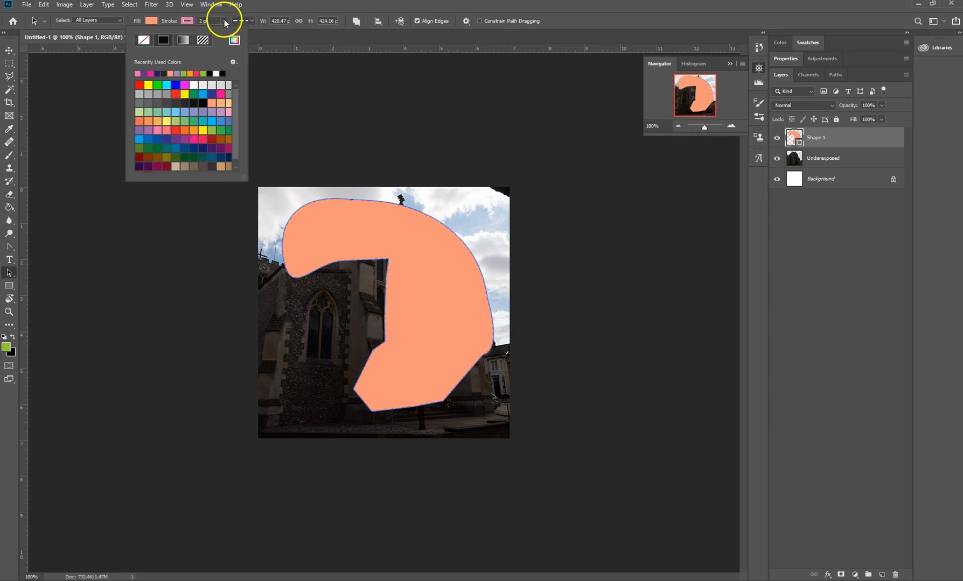
- Set the shape's stroke width to 10 pt
left_click(224, 21)
left_click(221, 26)
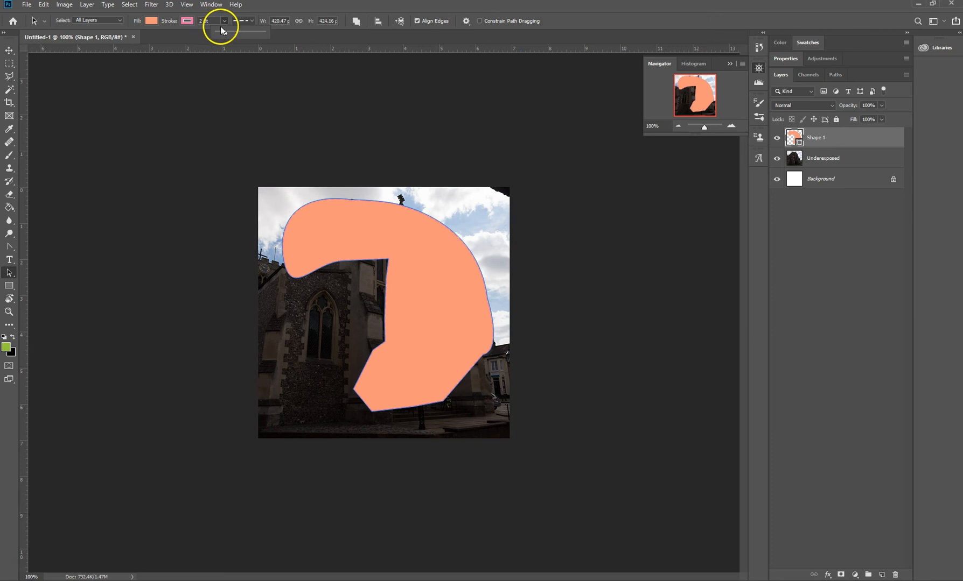
left_click(204, 22)
left_click_drag(229, 33, 230, 33)
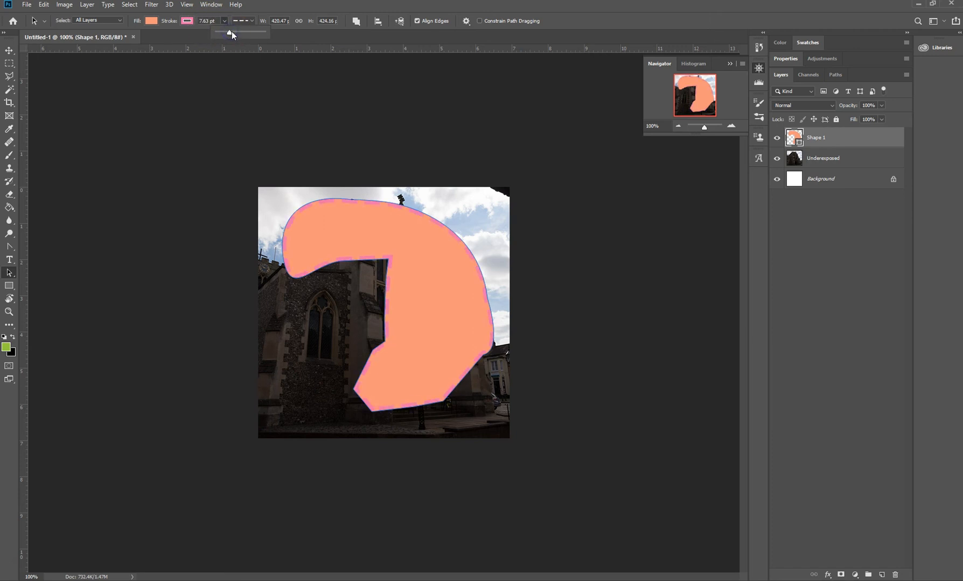
double_click(205, 21)
left_click(244, 159)
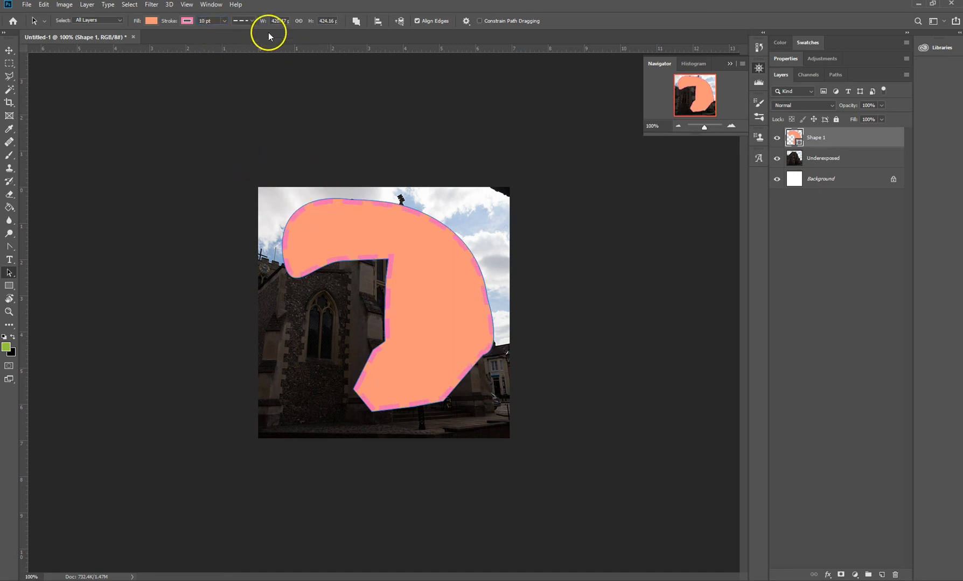
- Try the solid and dashed stroke styles on the shape's outline and apply the dotted one
left_click(251, 22)
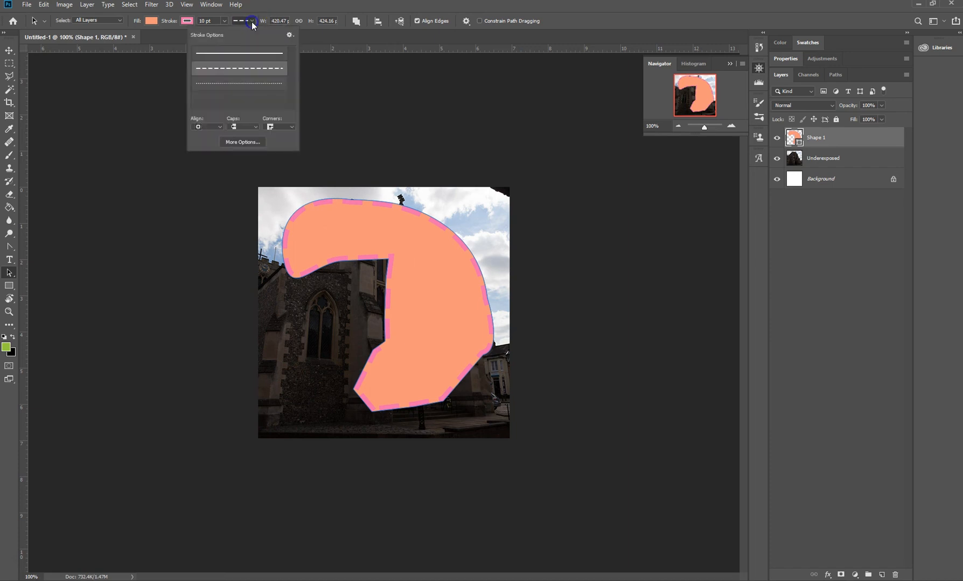
left_click(238, 54)
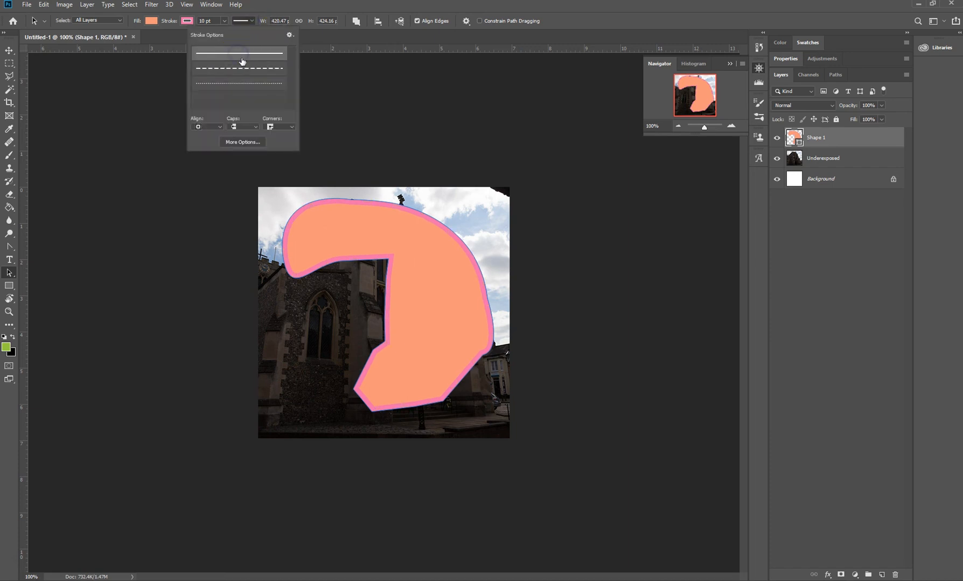
left_click(244, 69)
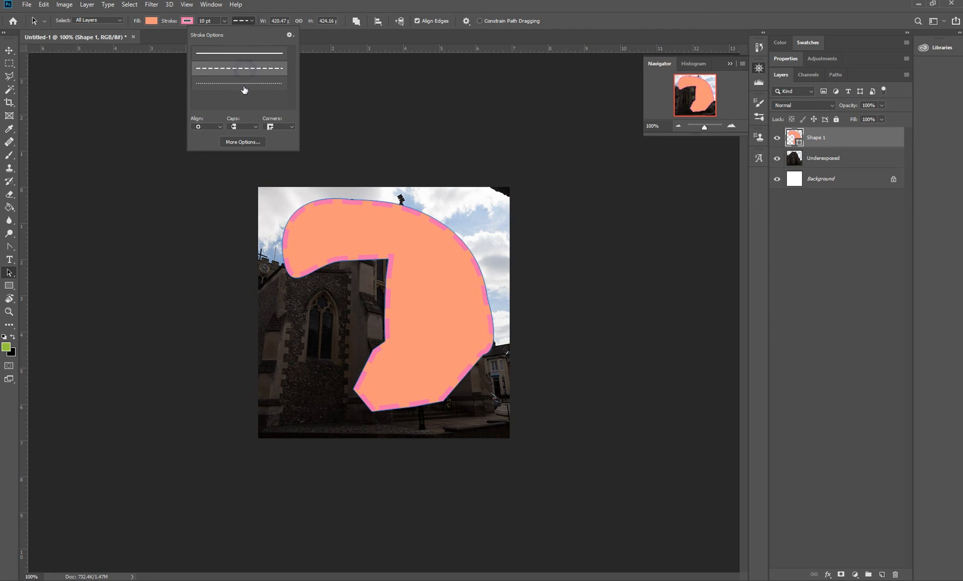
left_click(244, 87)
left_click(244, 53)
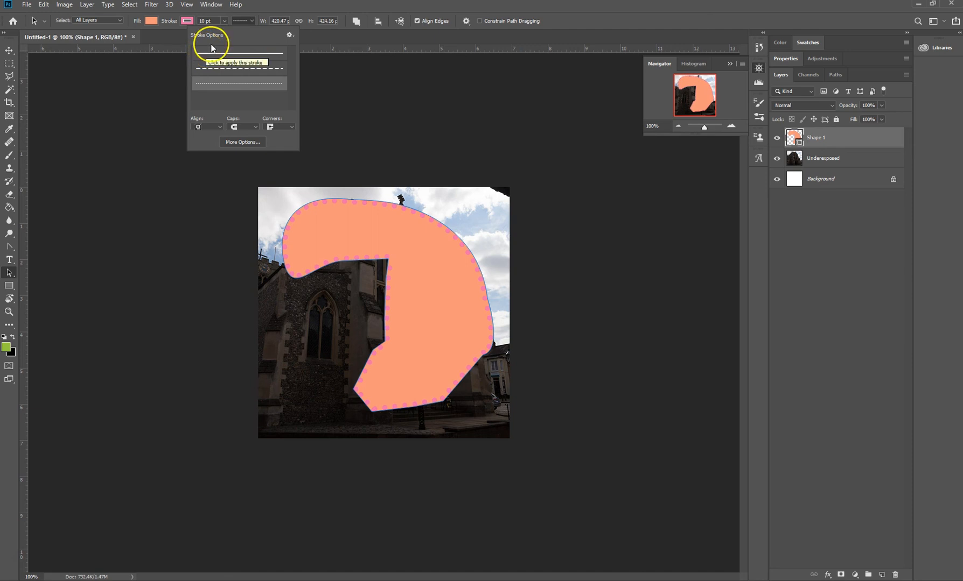
- Remove the stroke colour from the shape, leaving only its fill
left_click(186, 22)
left_click(189, 22)
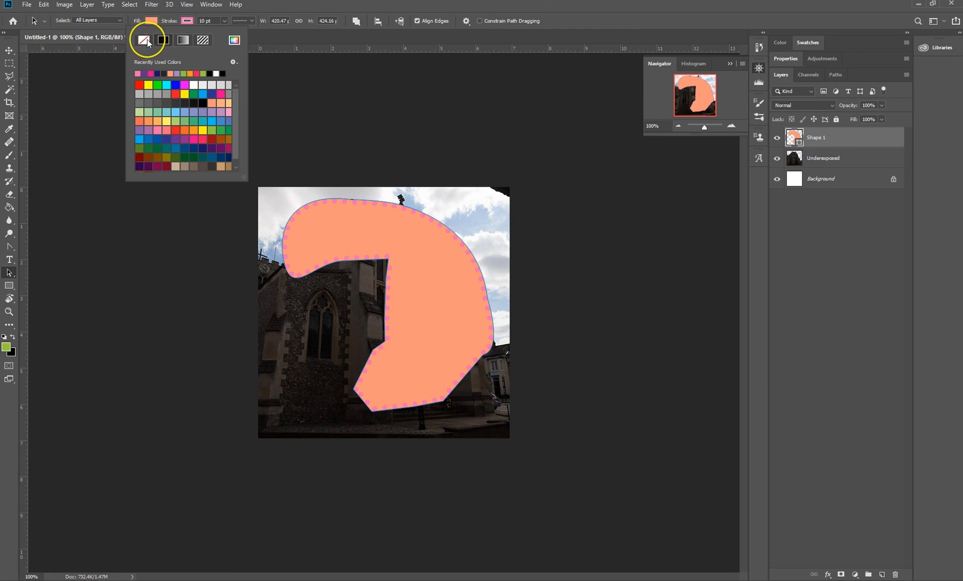
left_click(144, 41)
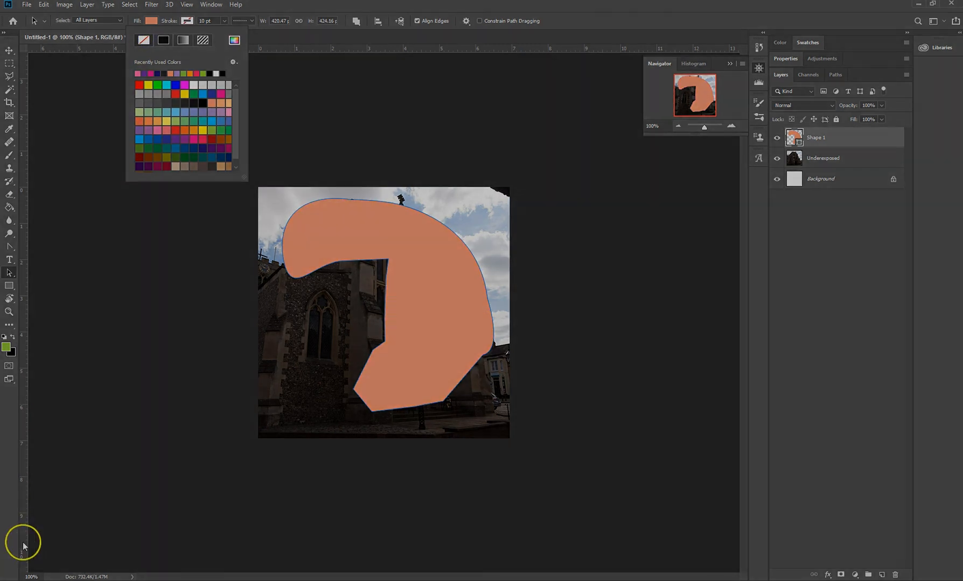